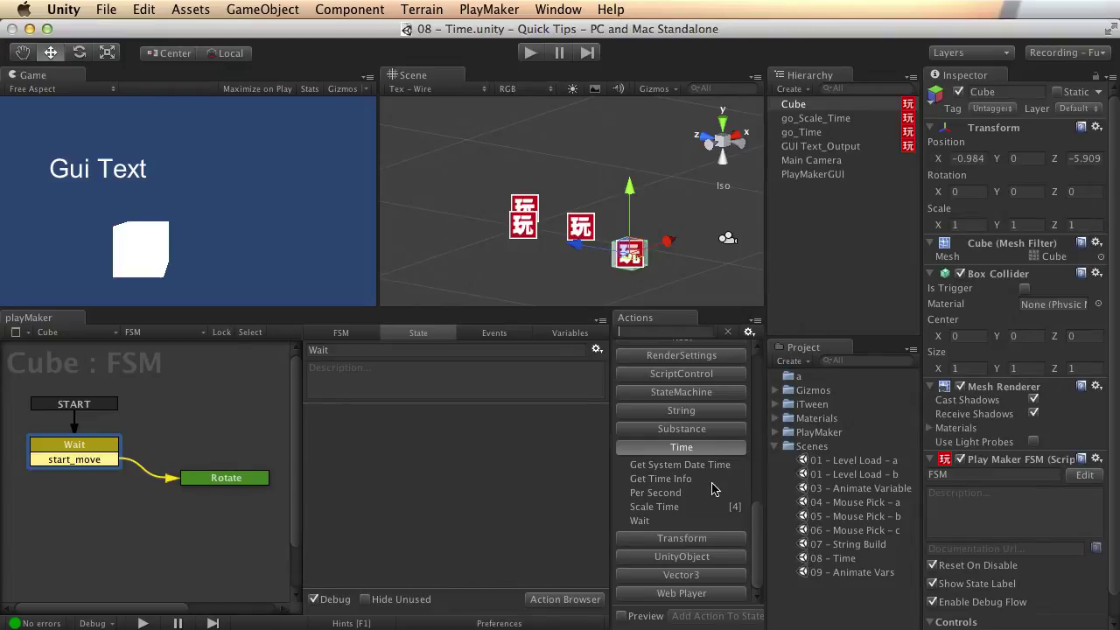
- Show the Wait action's description in the Actions browser's Time category
left_click(657, 522)
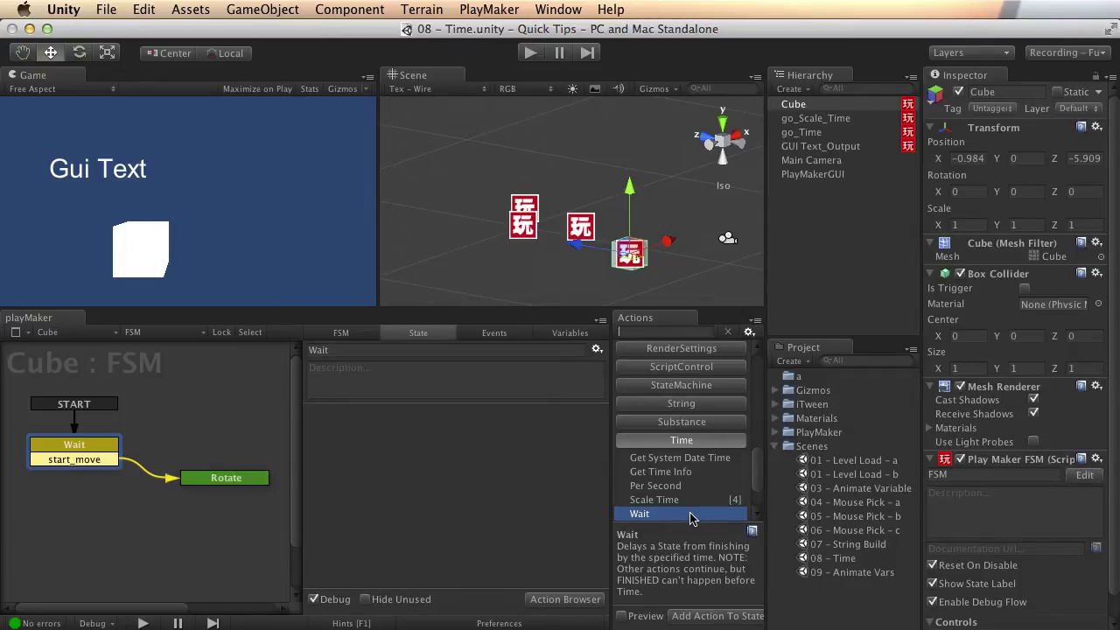
- Add a Wait action to the Wait state that fires start_move when finished
double_click(687, 517)
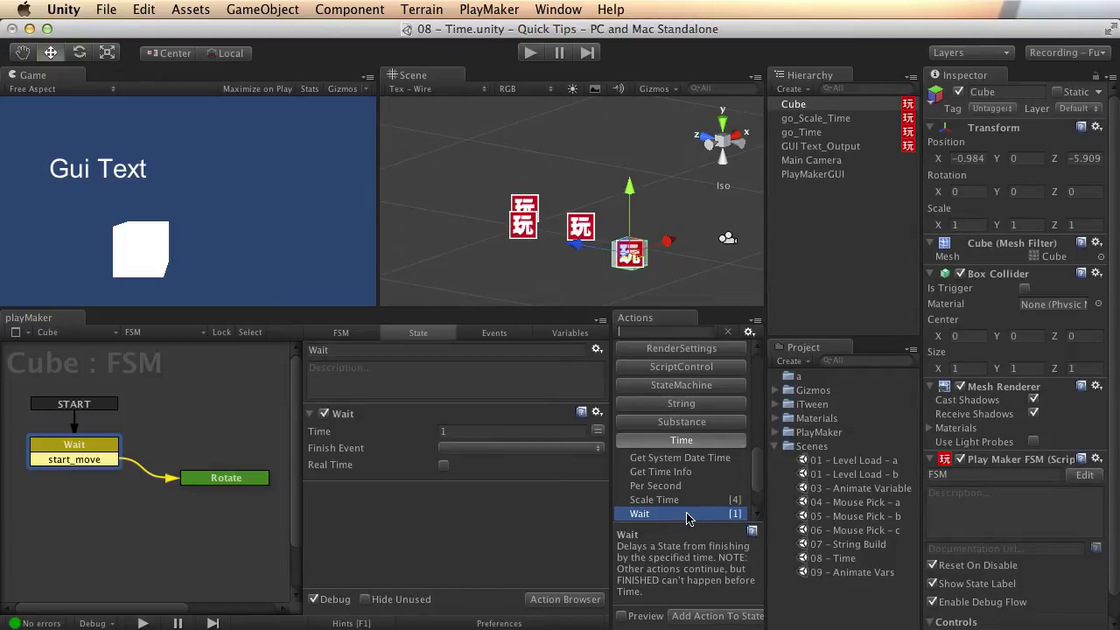
left_click(528, 449)
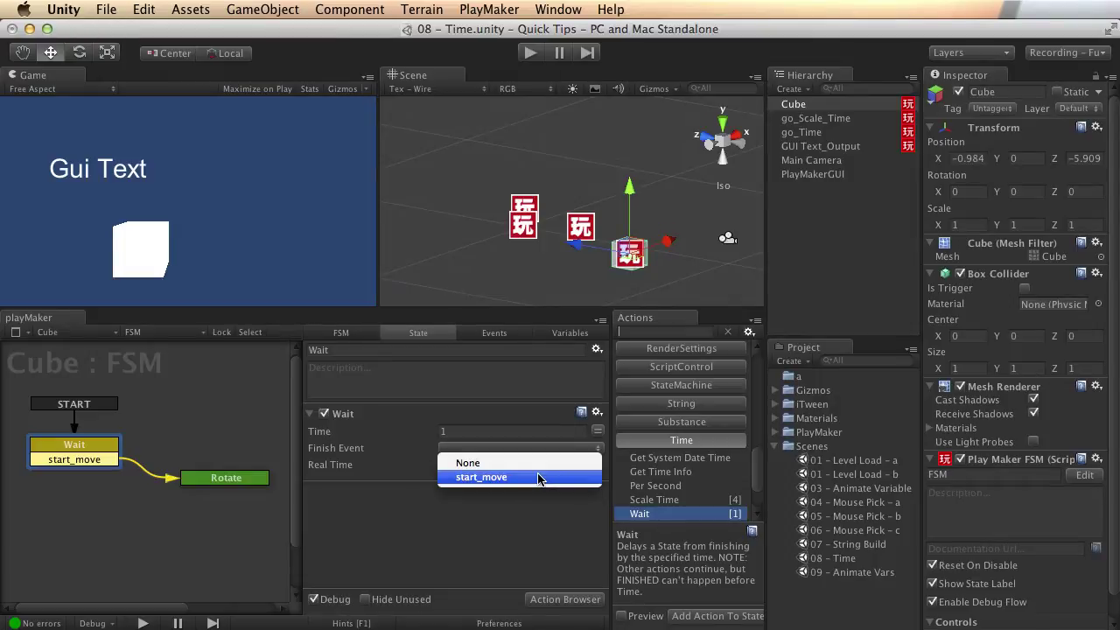
left_click(538, 478)
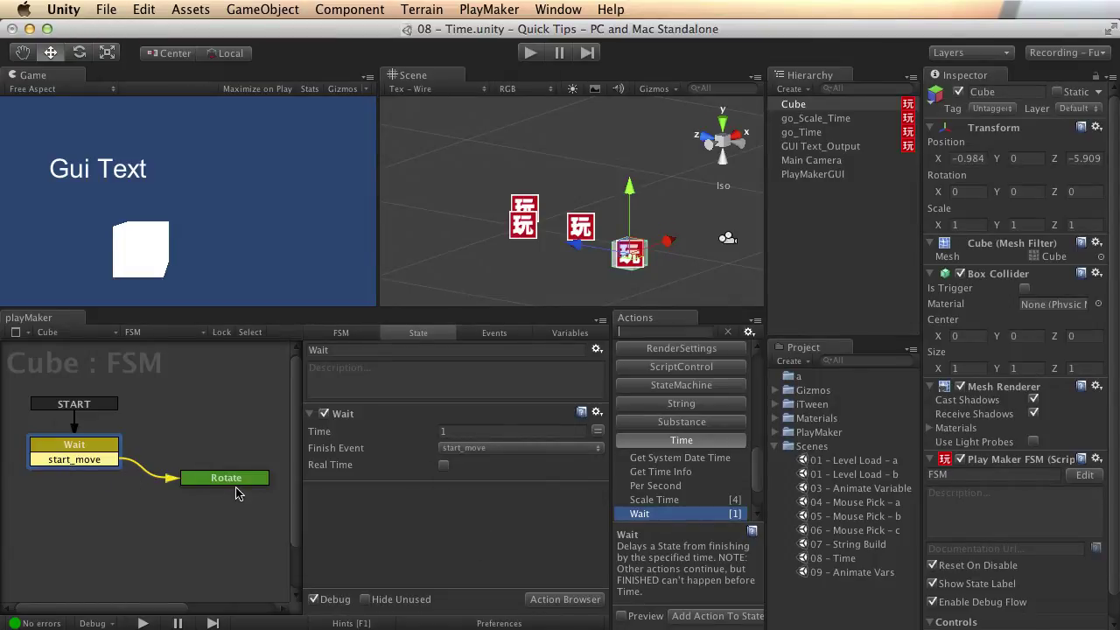
- Set the Wait time to 3 seconds with Real Time, then play the scene to test it
left_click(234, 483)
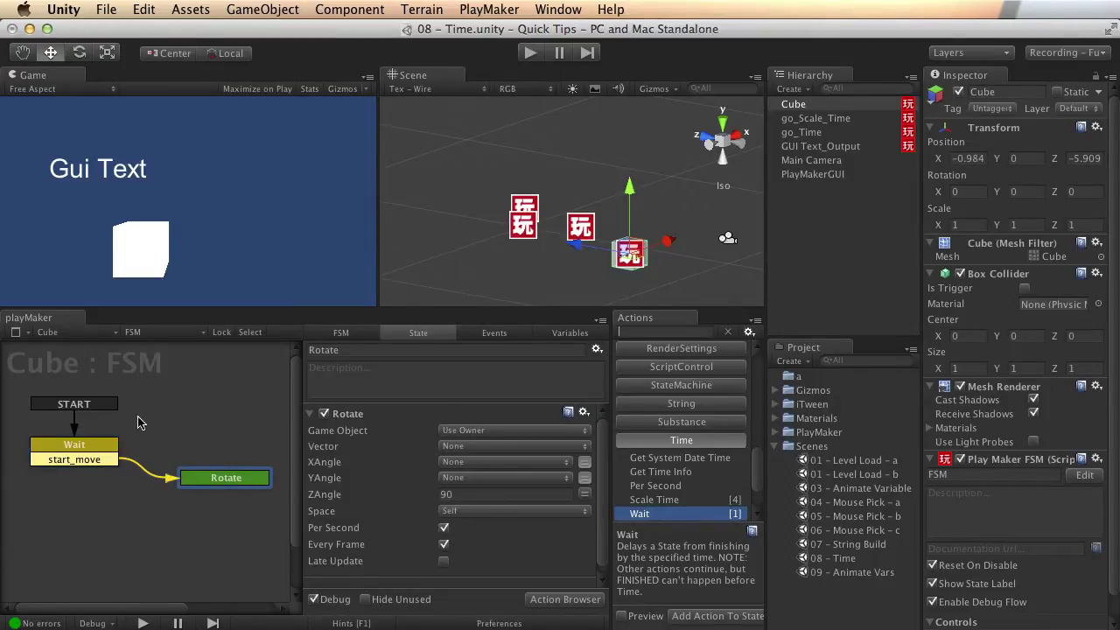
left_click(102, 448)
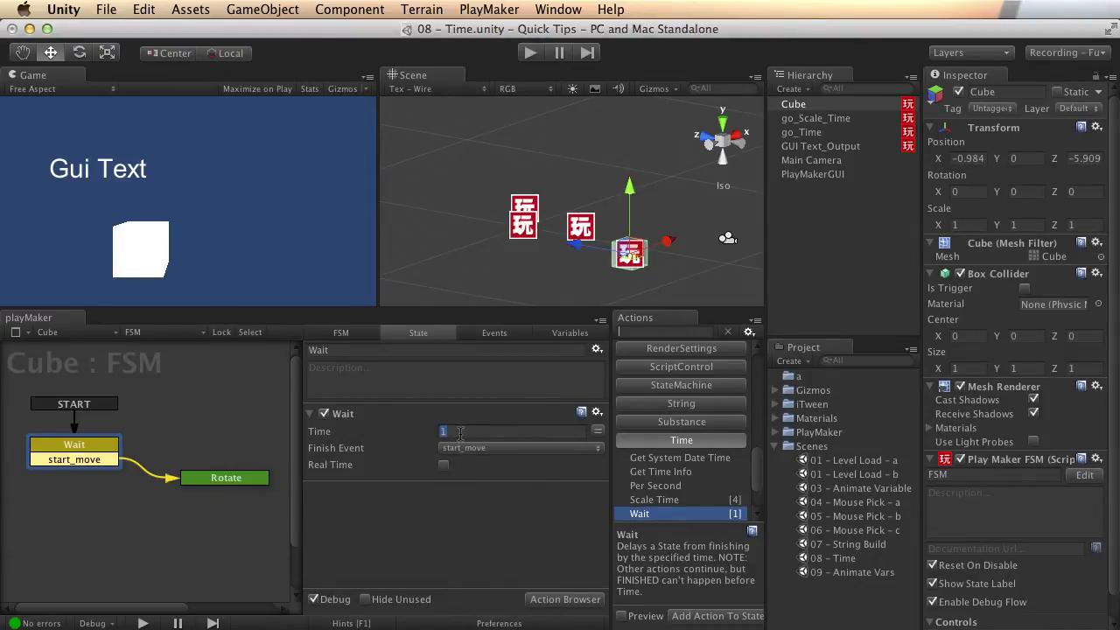
type("3")
left_click(444, 465)
right_click(533, 432)
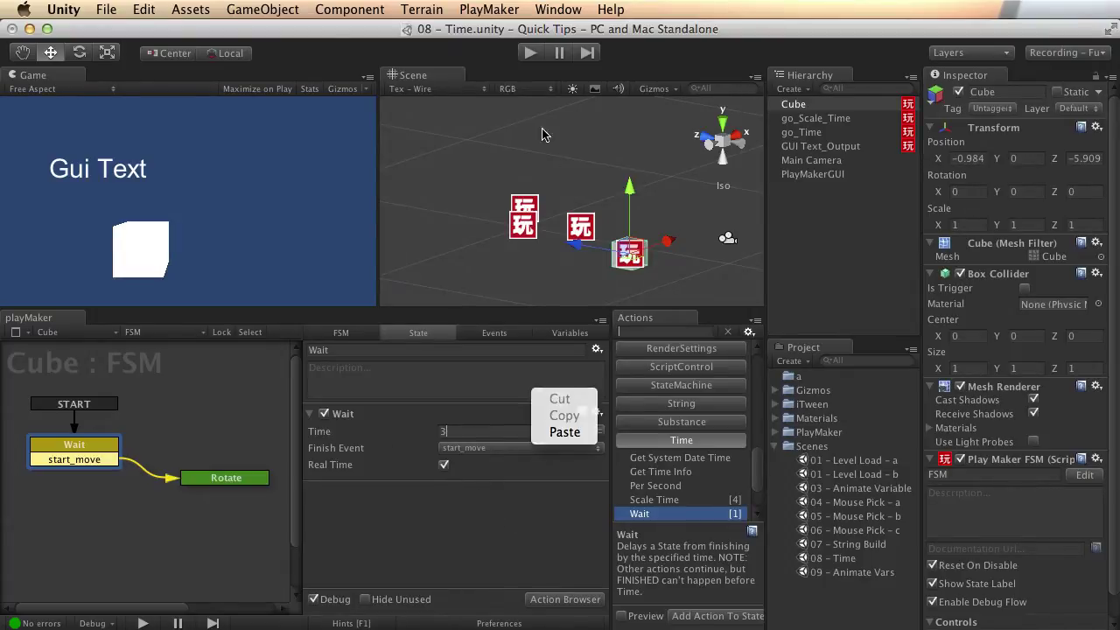
left_click(531, 52)
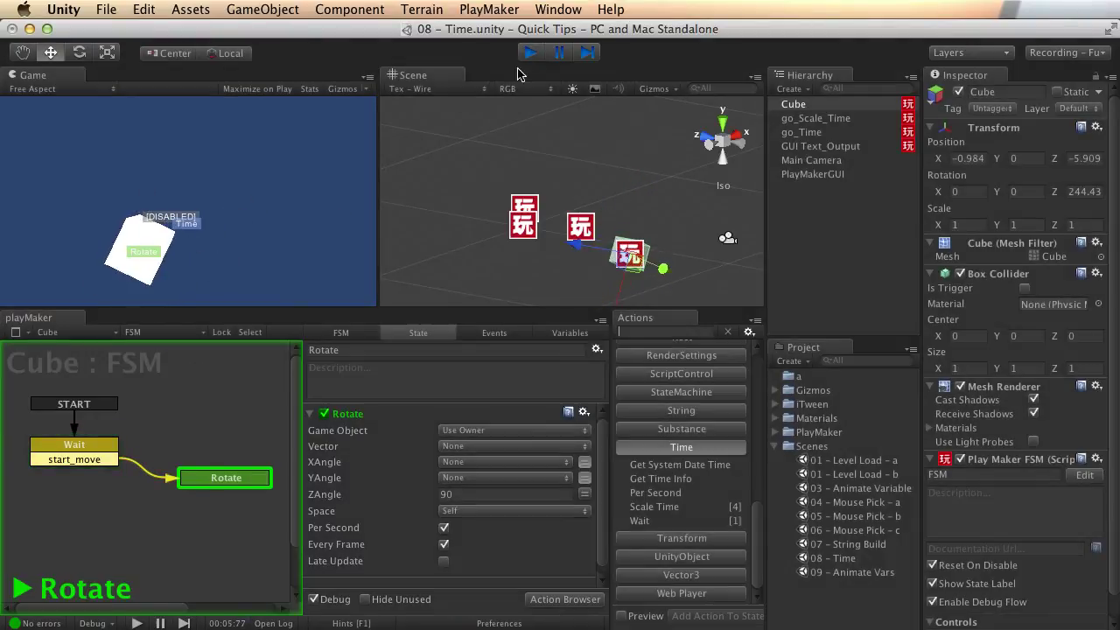
- Stop play mode and reselect the Wait state to review its 3-second settings
left_click(530, 53)
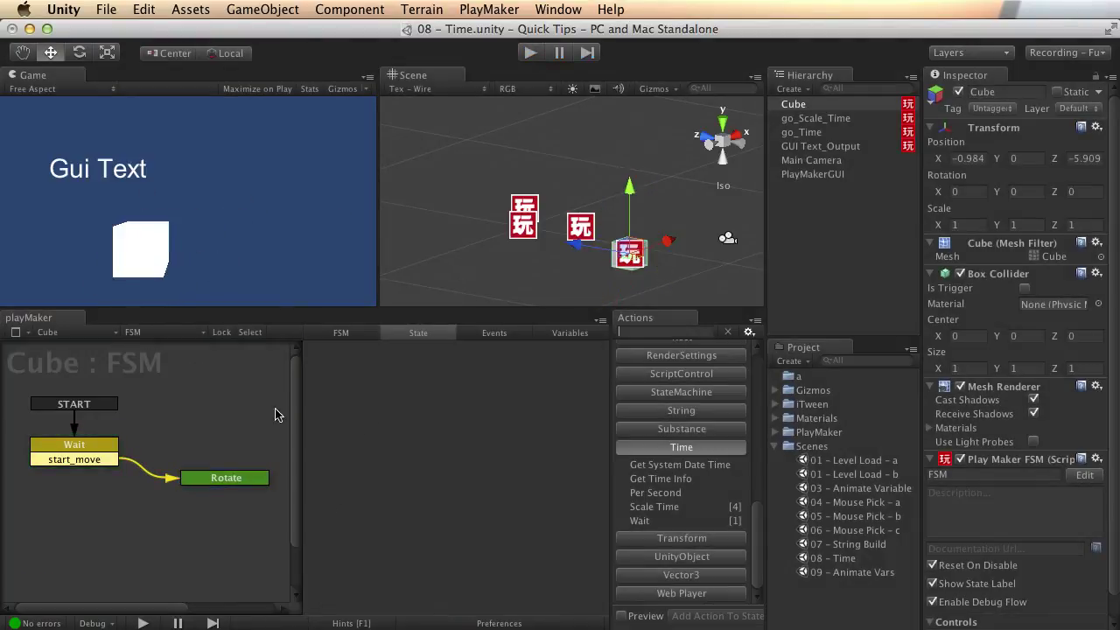
left_click(98, 453)
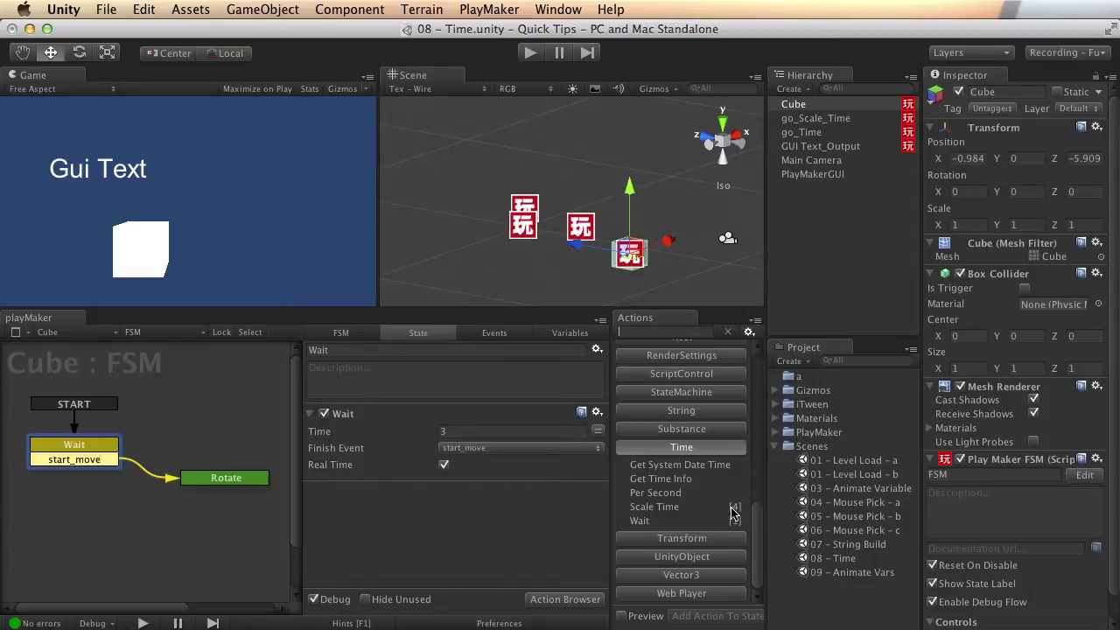
- Check go_Time's Time state, and confirm the Output state's text uses Globals/Text_Output
left_click(830, 133)
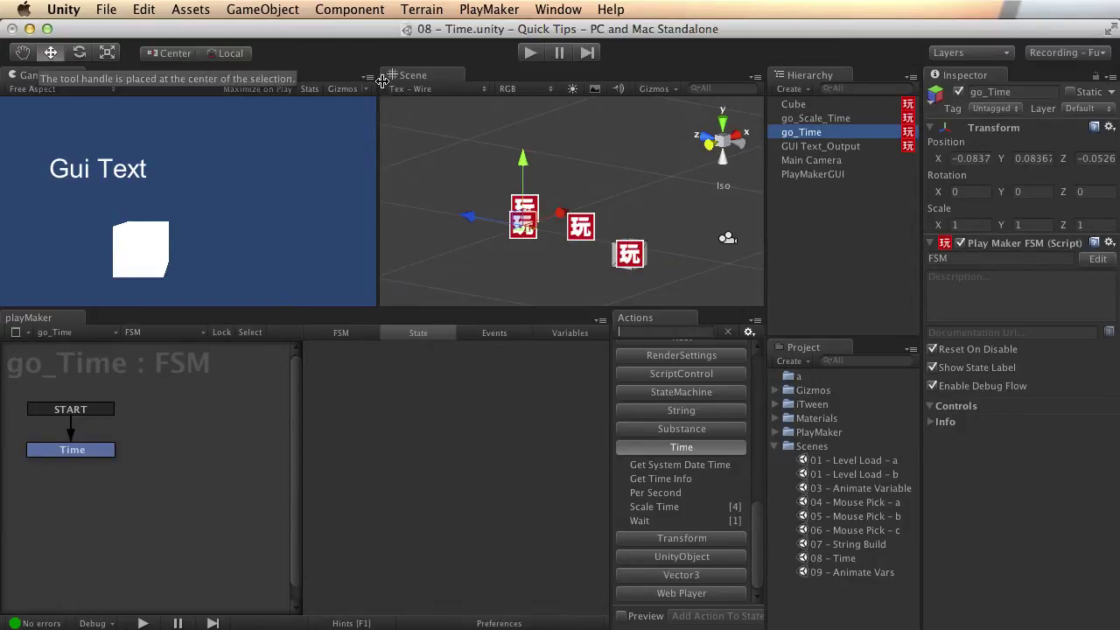
left_click(94, 452)
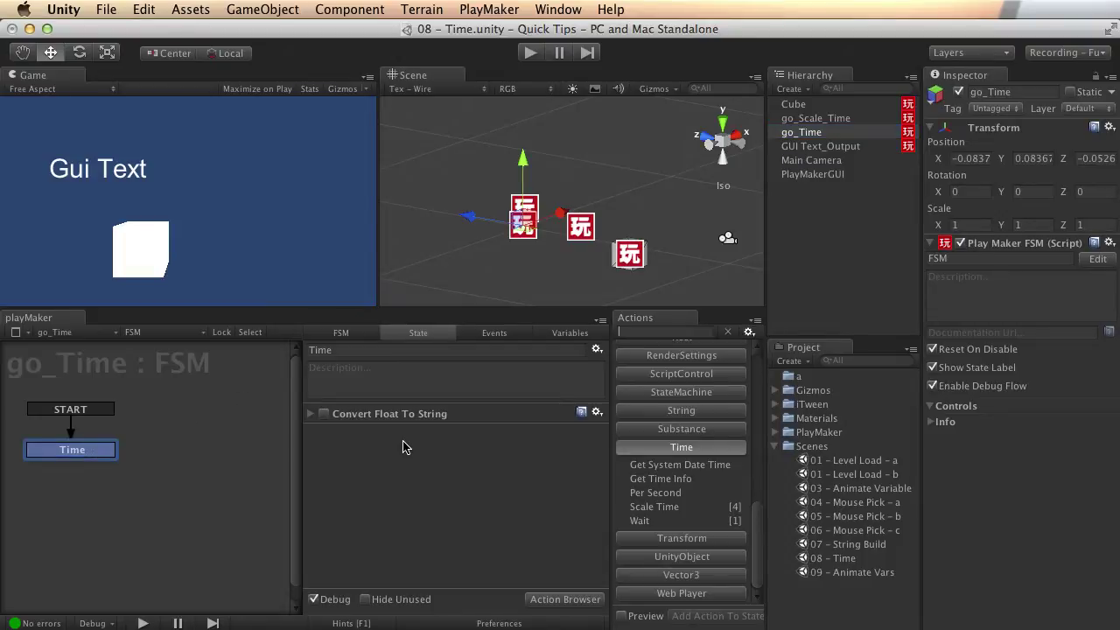
left_click(816, 146)
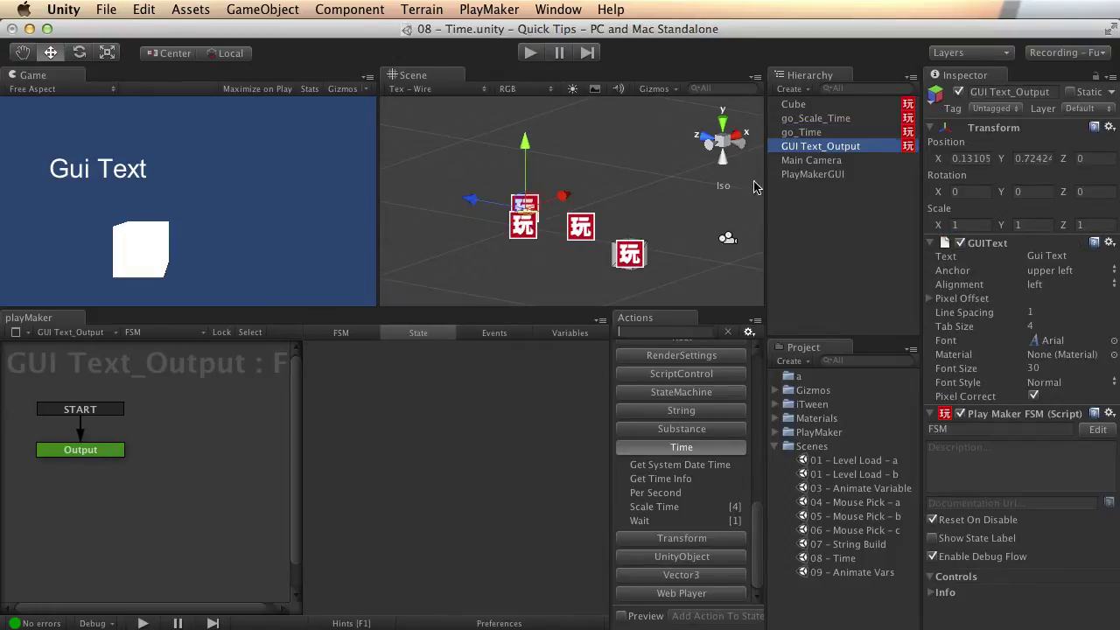
left_click(111, 452)
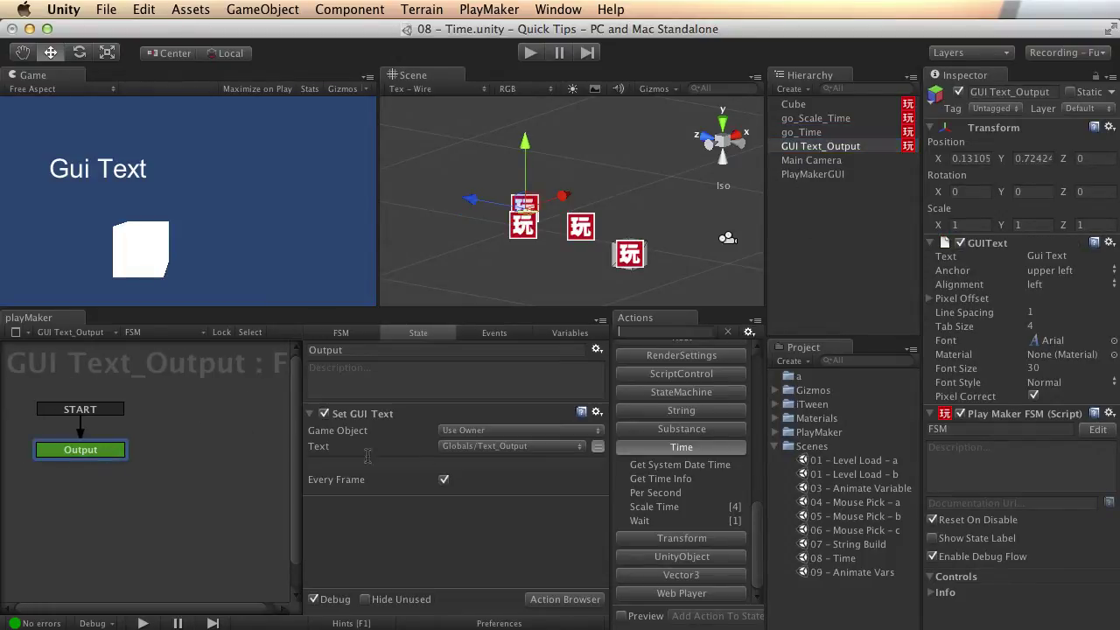
left_click(530, 452)
mouse_move(552, 434)
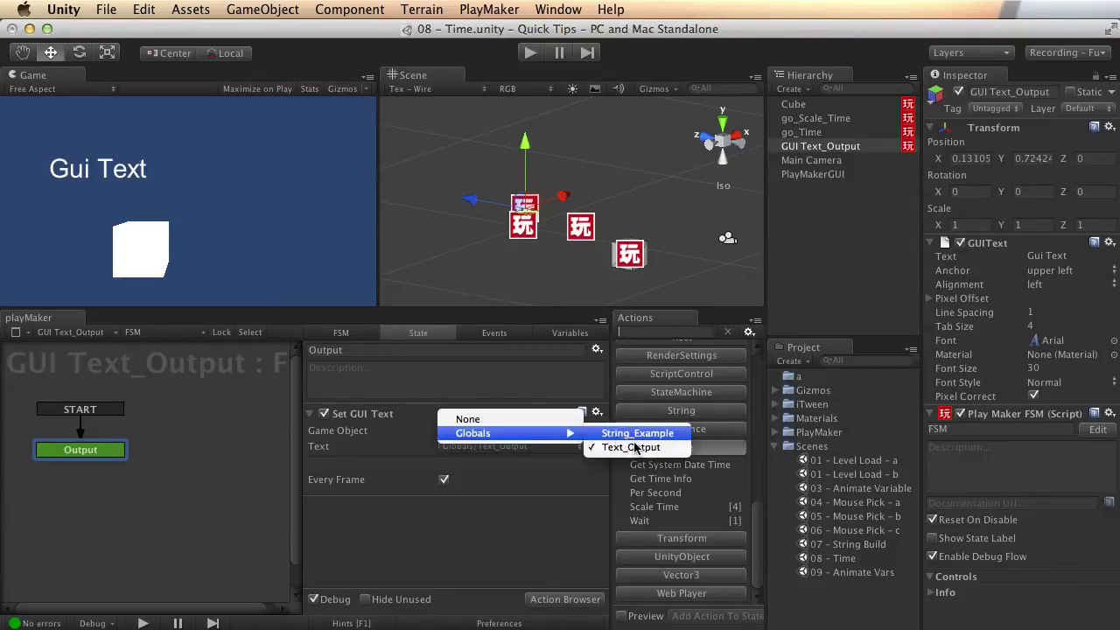
left_click(673, 450)
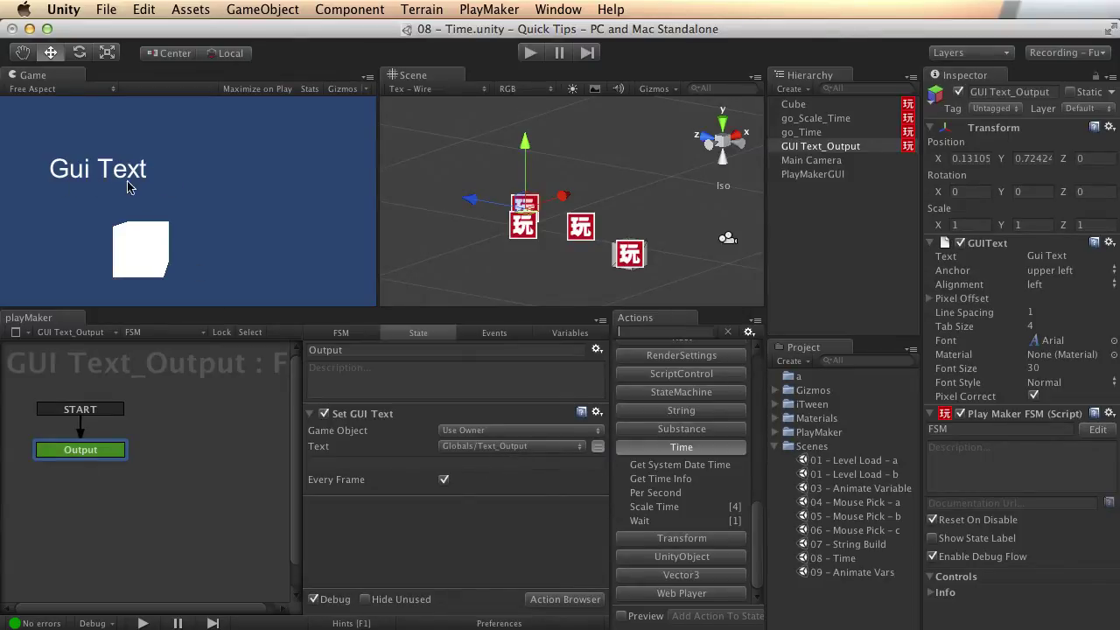
left_click(829, 135)
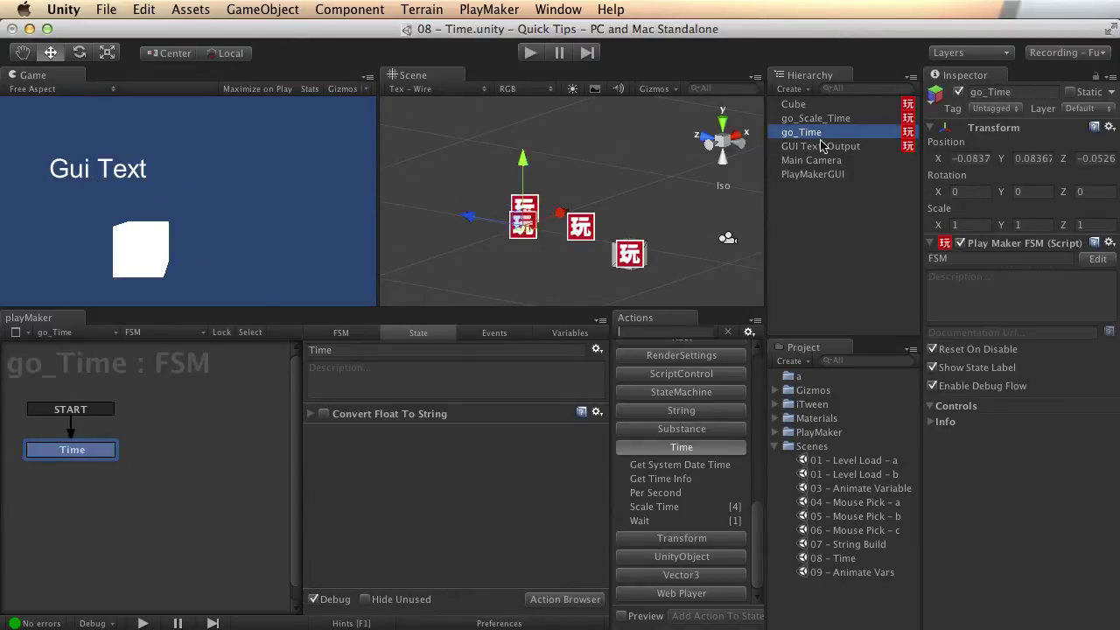
- Add Get System Date Time above Convert Float To String, storing into Globals/Text_Output, and test-play it
double_click(698, 467)
left_click_drag(452, 438, 372, 417)
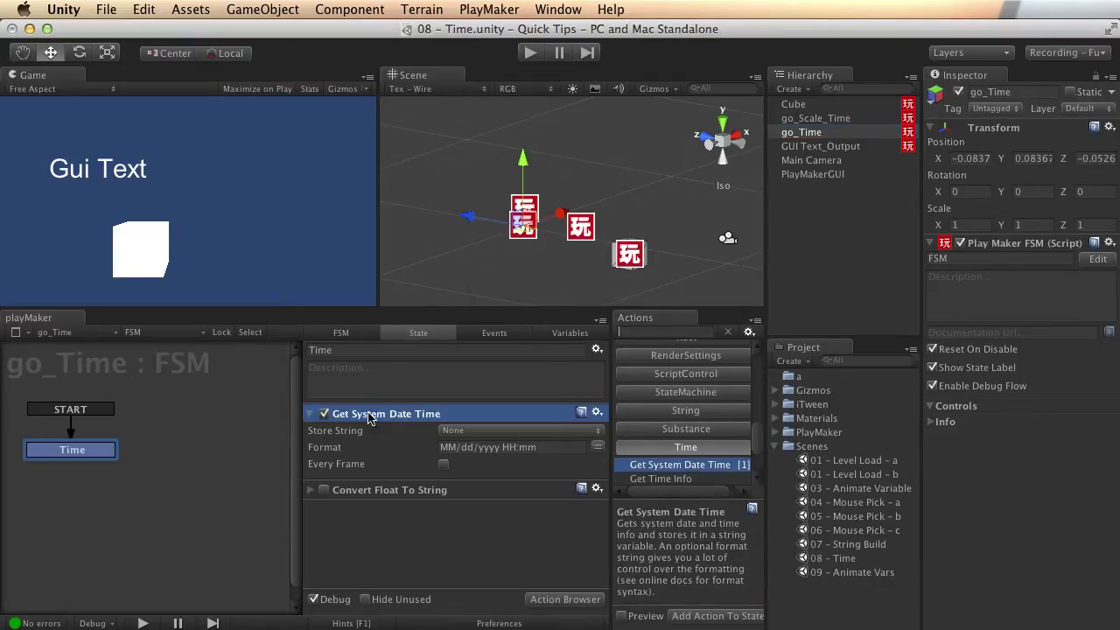
left_click(568, 431)
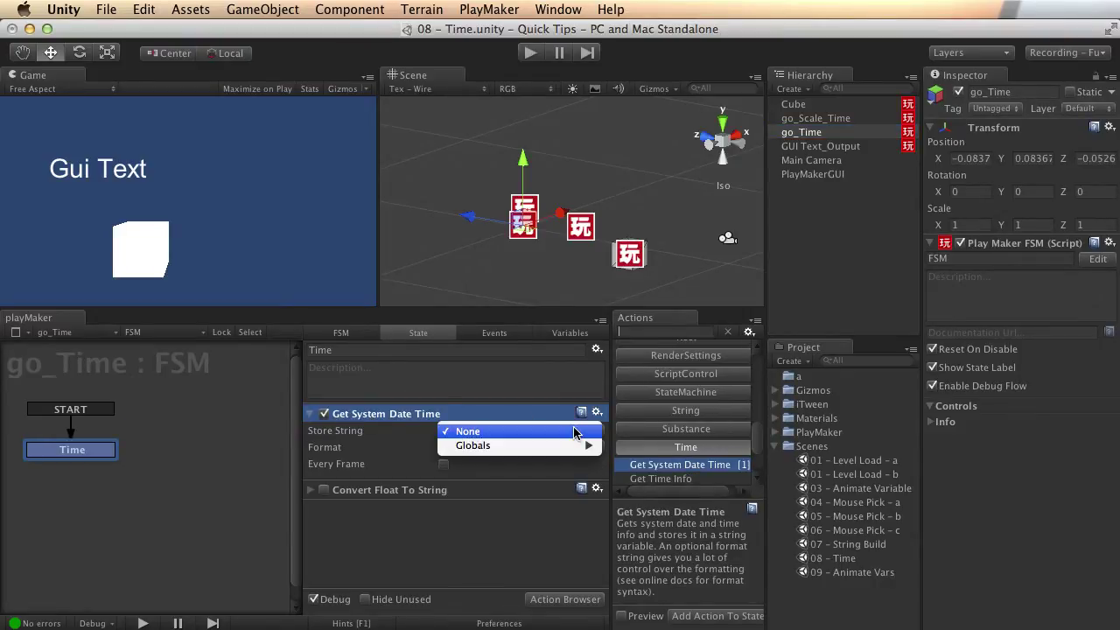
mouse_move(506, 445)
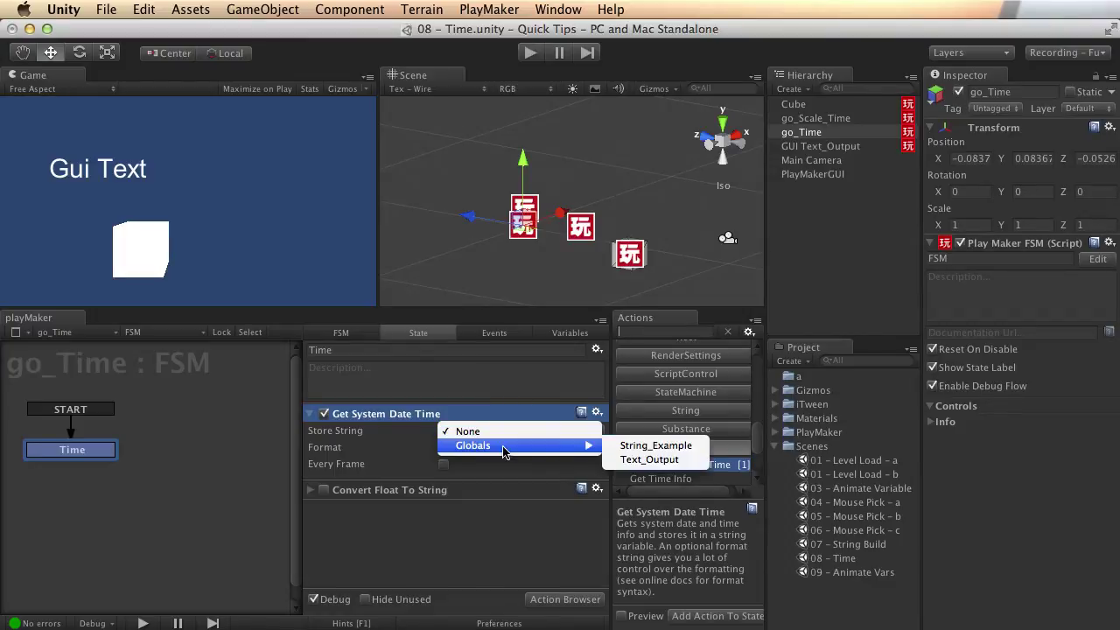
left_click(688, 466)
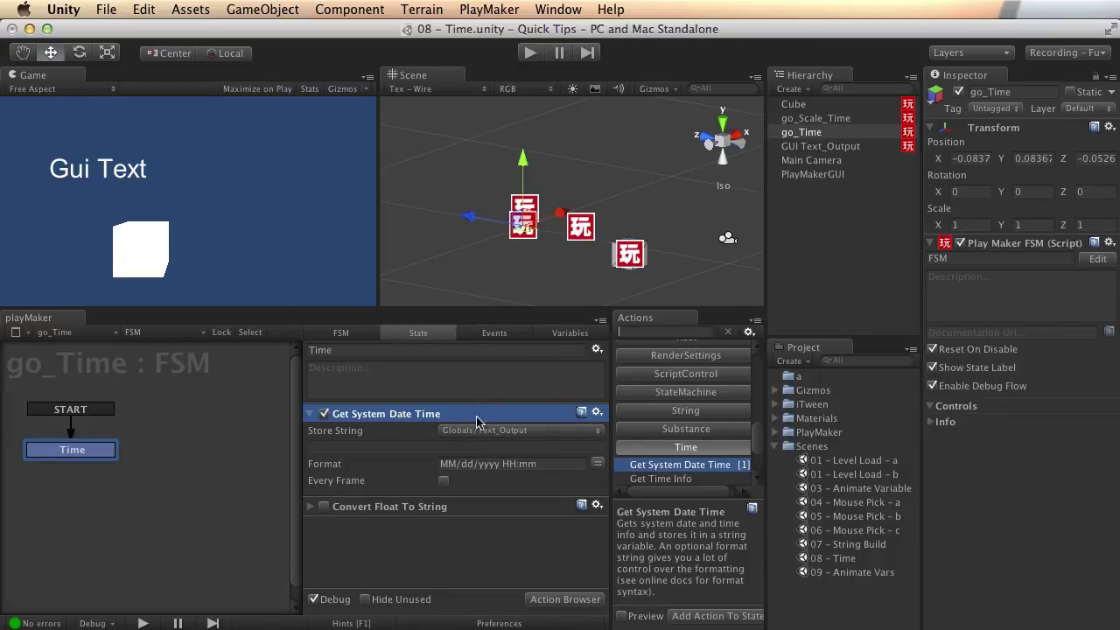
left_click(531, 53)
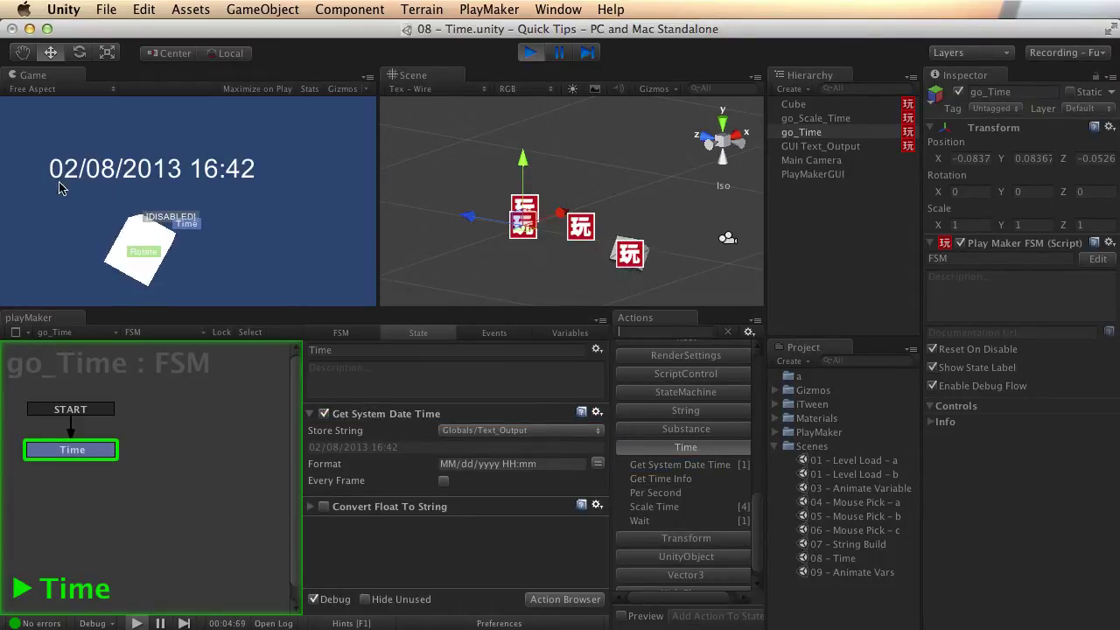
left_click(531, 54)
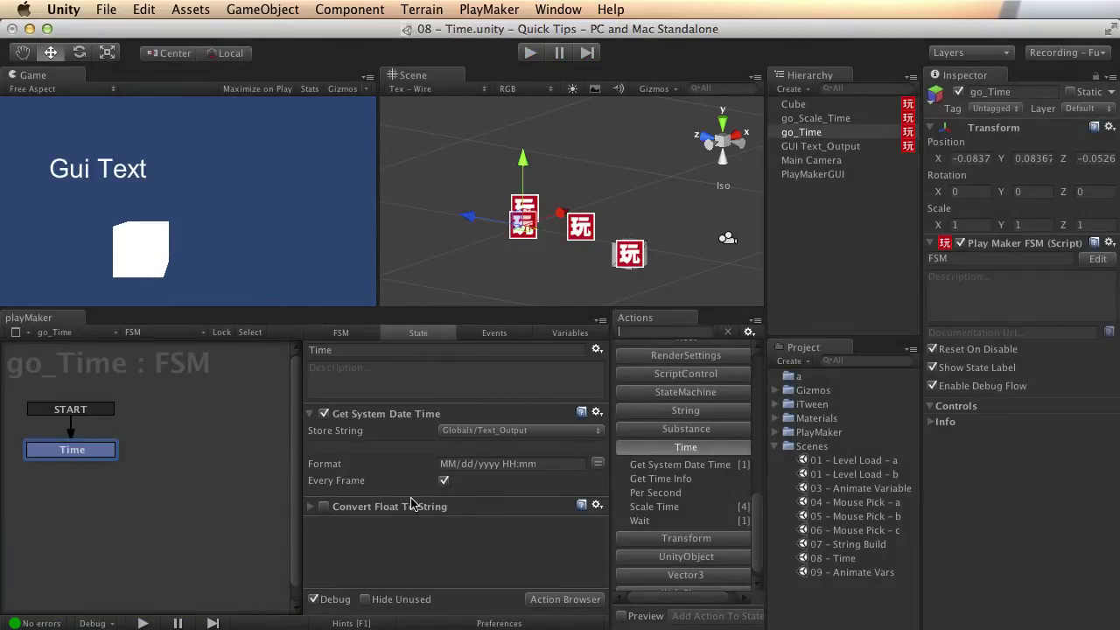
- While playing, change the date Format to dd:yyyy:MM, showing 08:2013:02
left_click(529, 54)
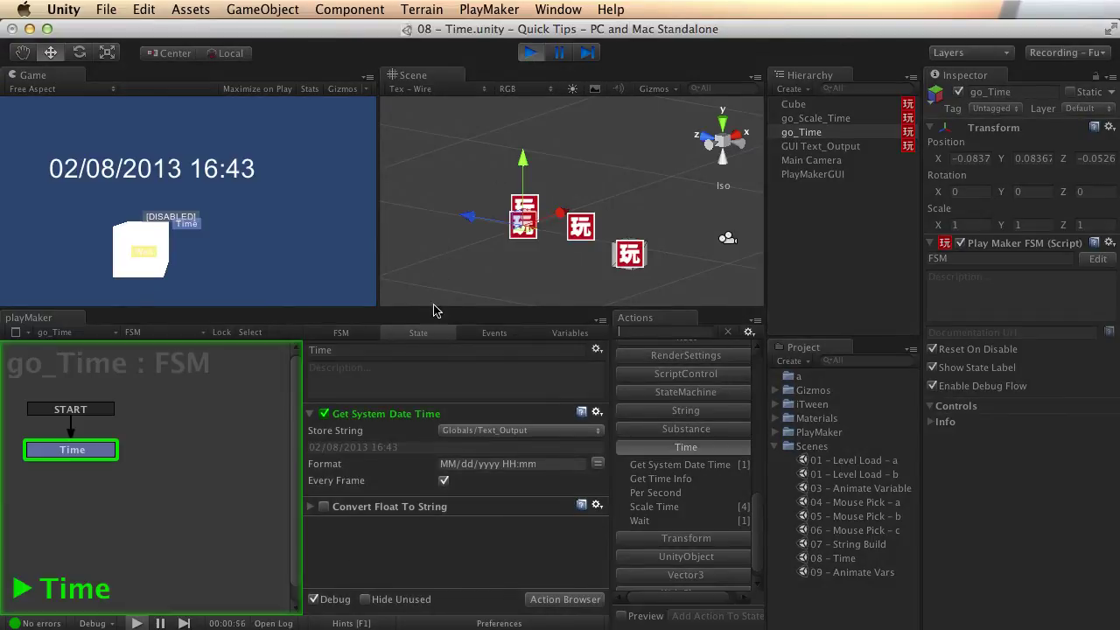
left_click(491, 469)
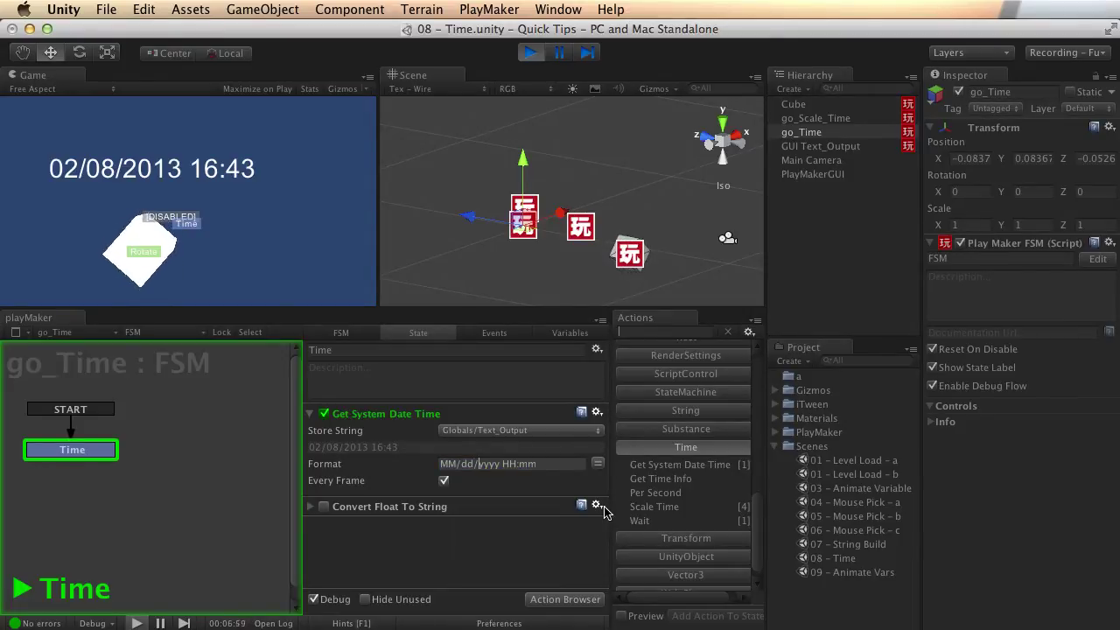
key("BackSpace")
key("BackSpace")
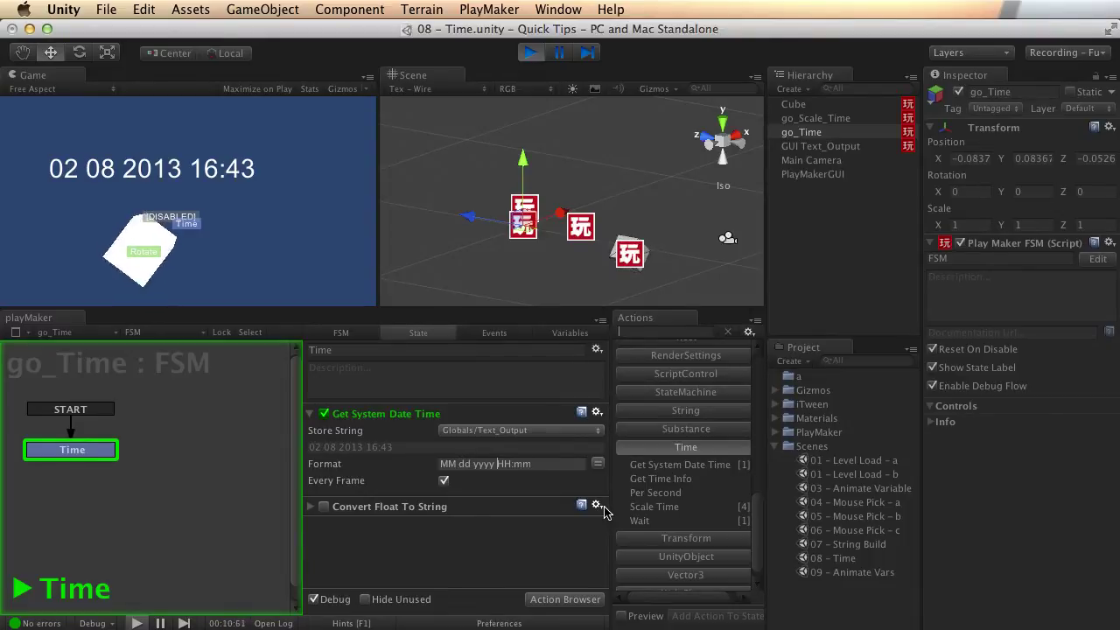
type("-")
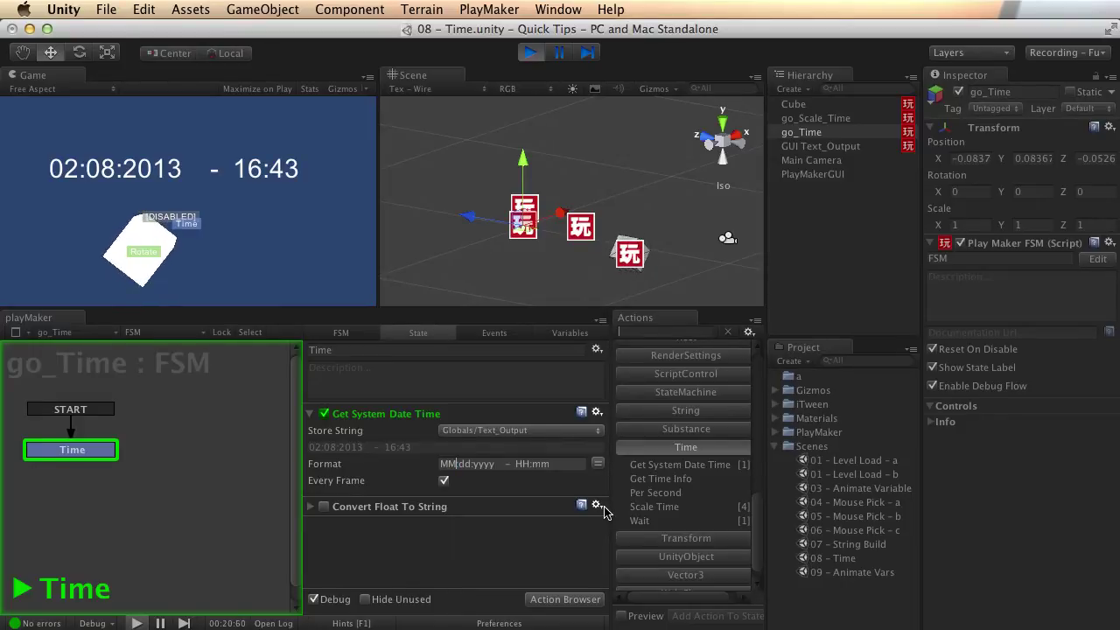
key("BackSpace")
key("BackSpace")
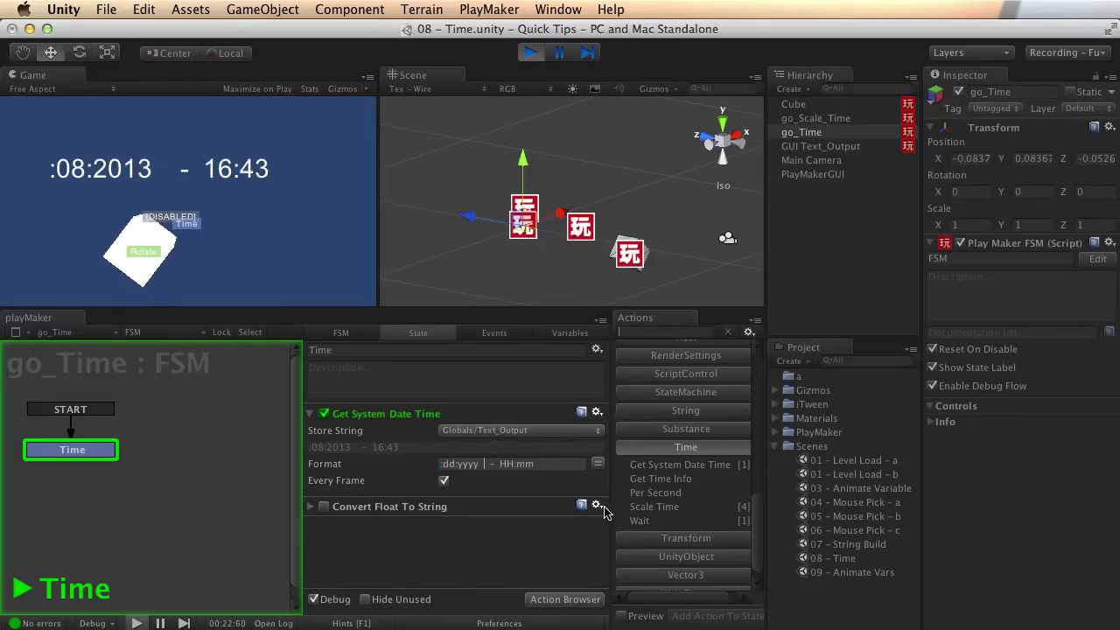
type(":MM")
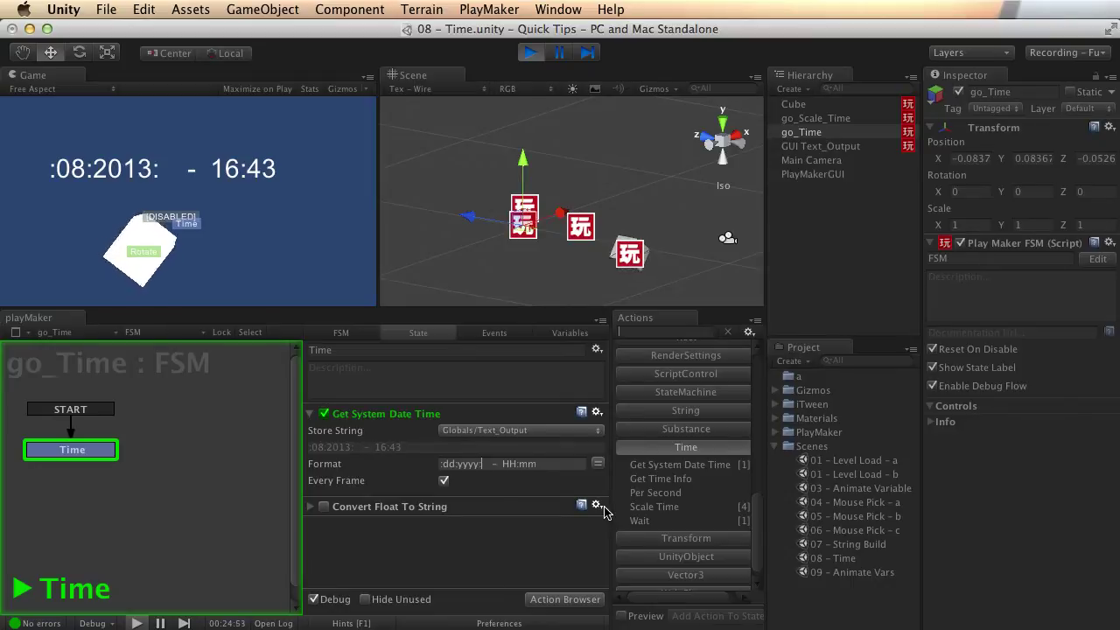
key("BackSpace")
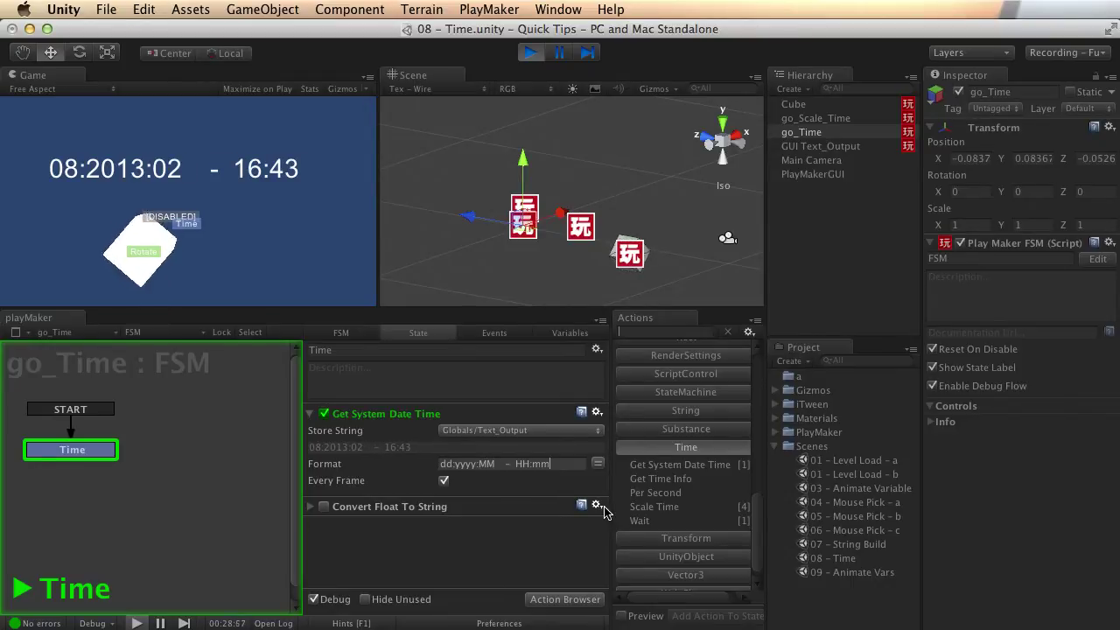
key("BackSpace")
key("BackSpace")
key("BackSpace")
key("BackSpace")
key("BackSpace")
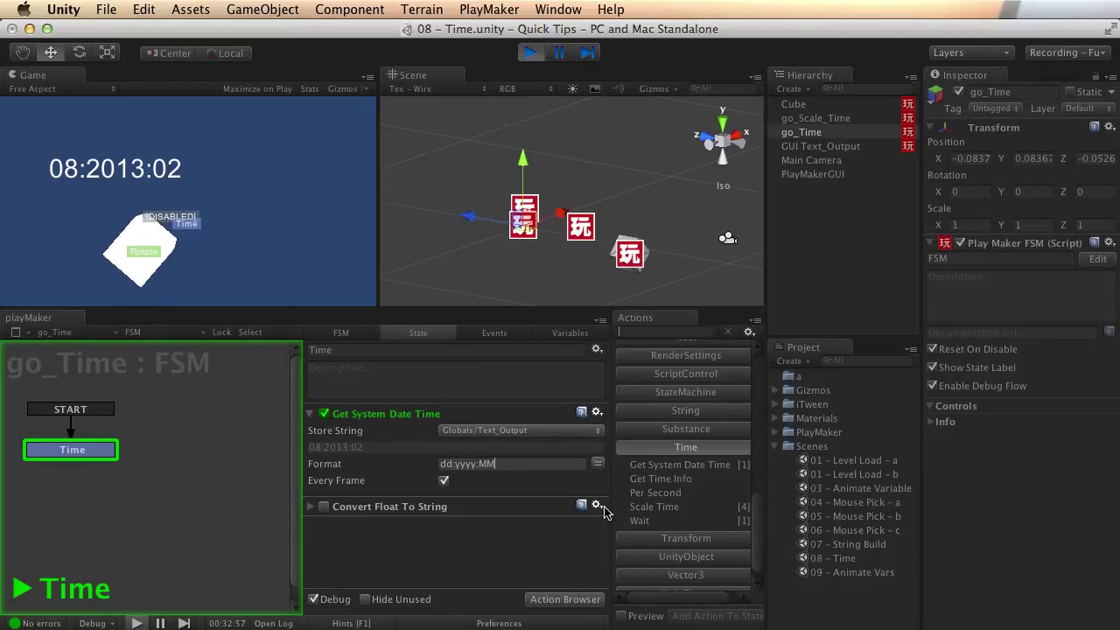
- Reselect go_Time's date format field and stop the running game
key("super+z")
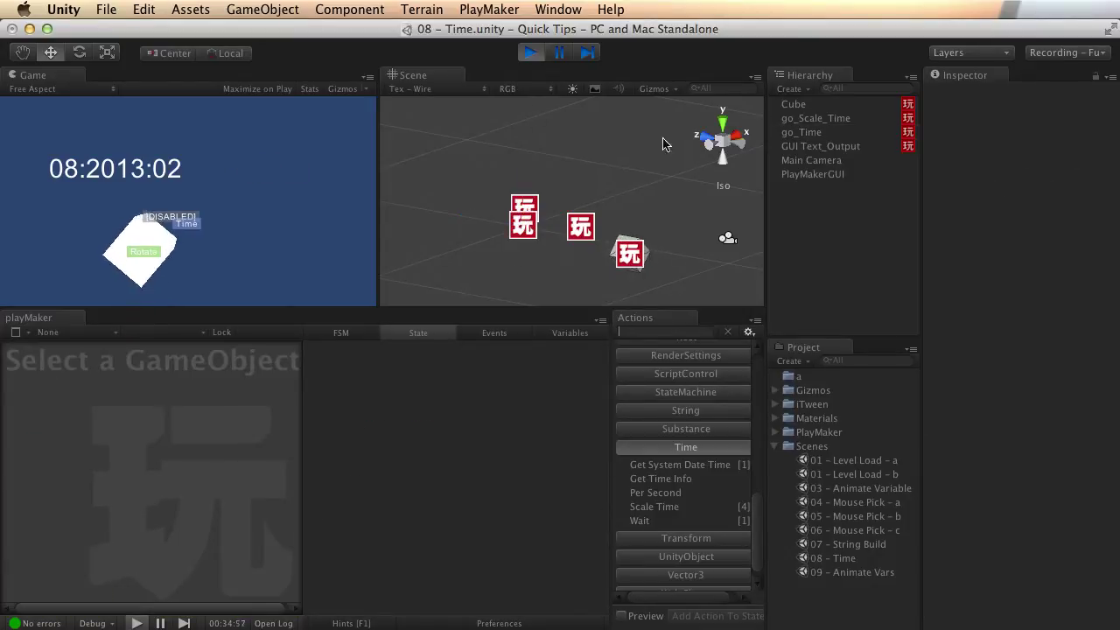
left_click(816, 132)
left_click(529, 466)
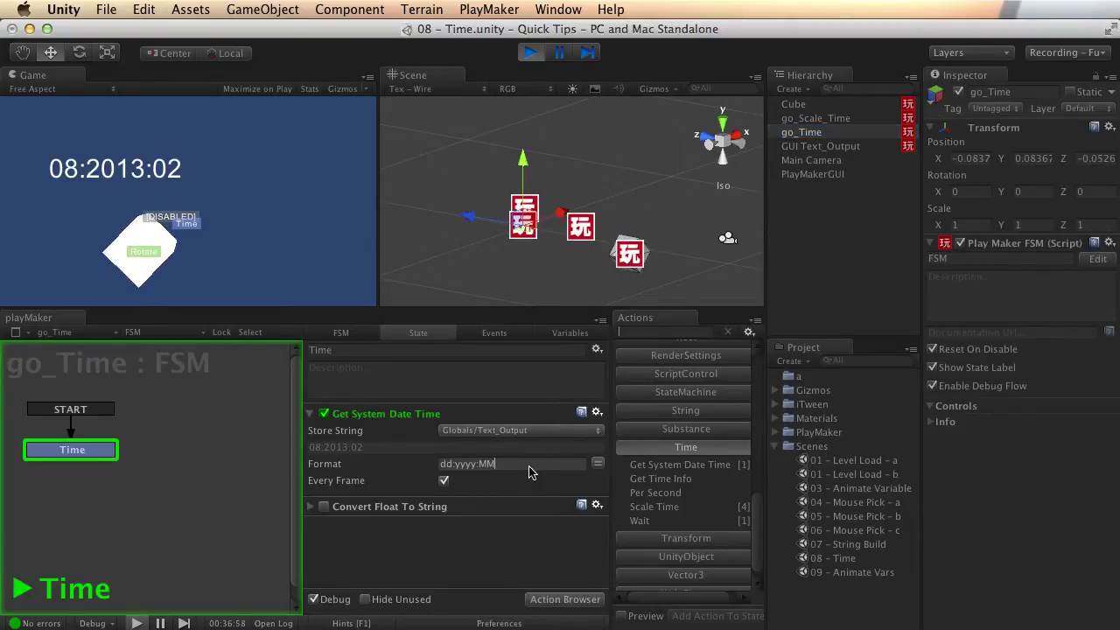
left_click(531, 52)
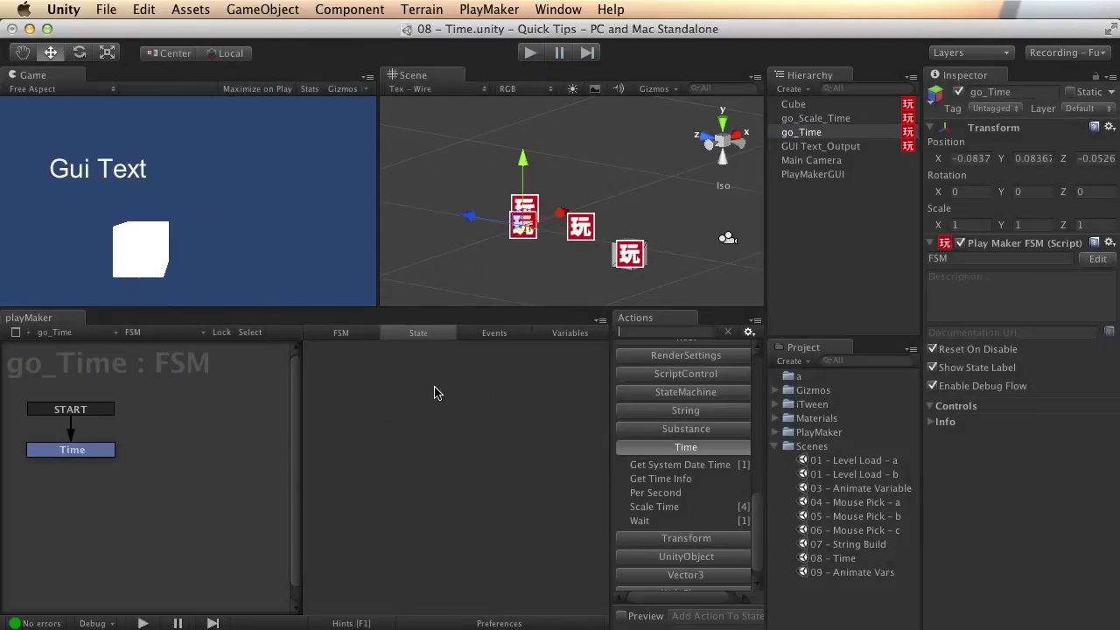
- Cut the Format down to HH:mm and play the game, which shows 16:43
left_click(73, 450)
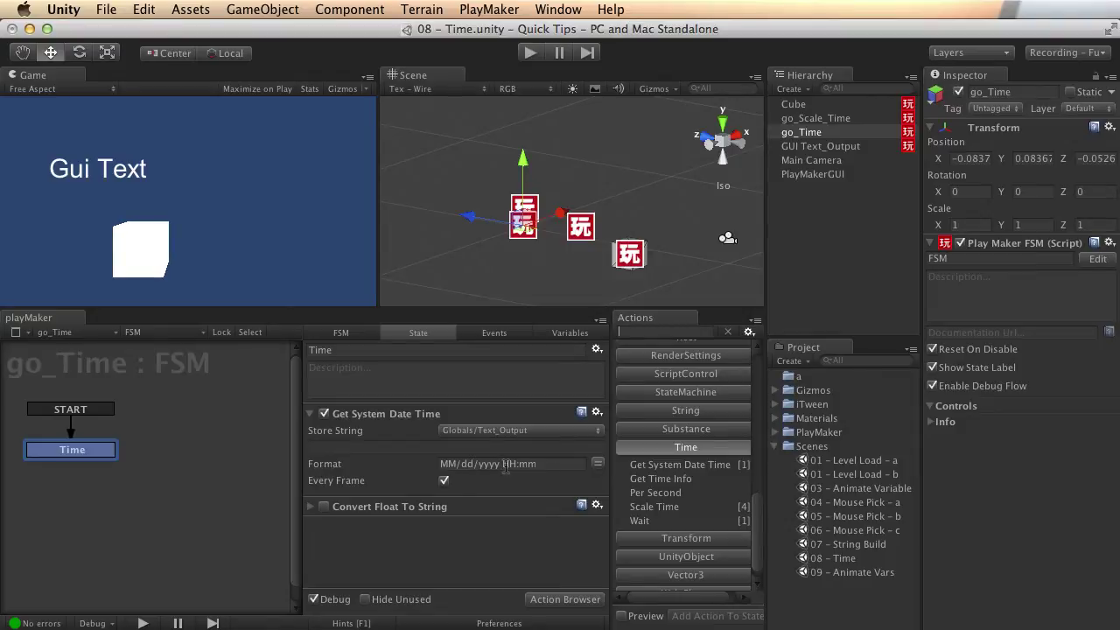
left_click_drag(503, 469, 378, 462)
key("BackSpace")
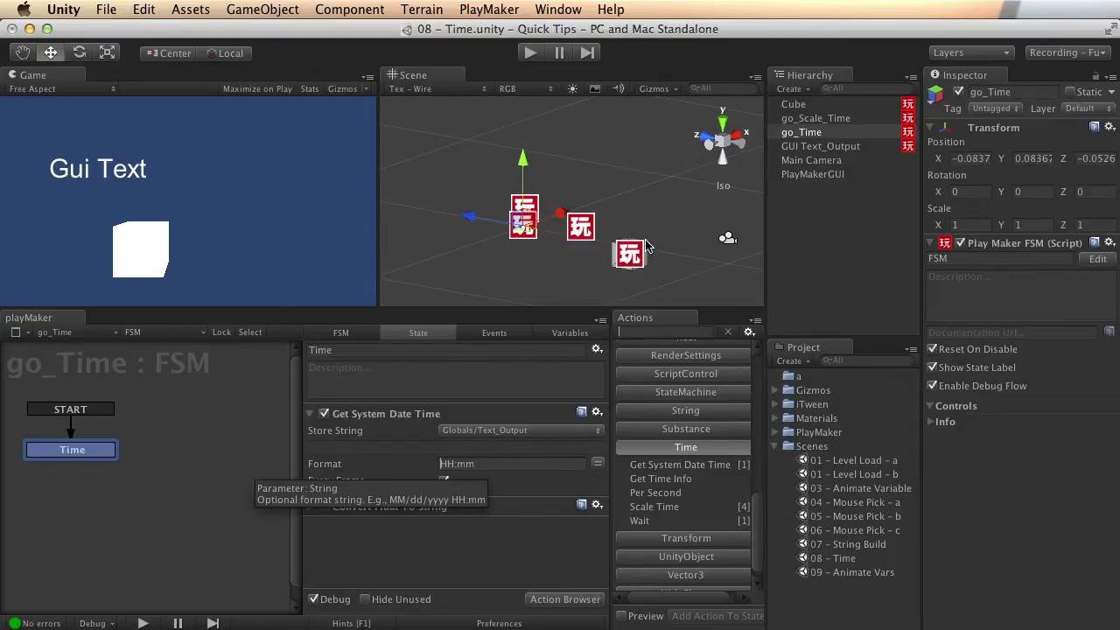
left_click(530, 52)
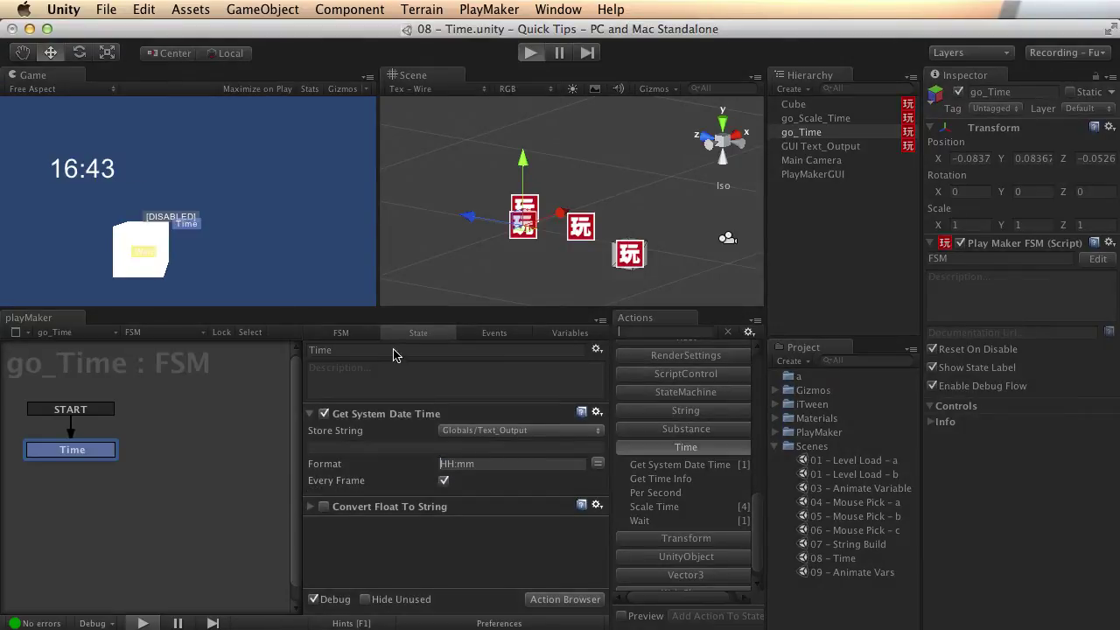
- Remove the hours from the format to test minutes only, then stop the game
left_click(453, 465)
key("BackSpace")
key("BackSpace")
key("BackSpace")
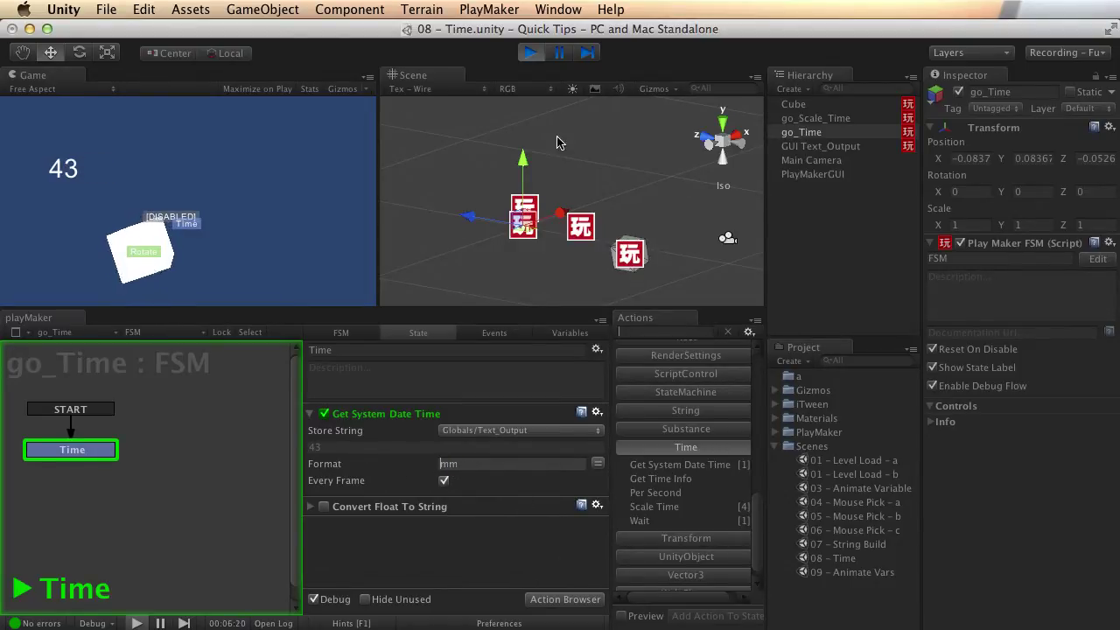
left_click(531, 53)
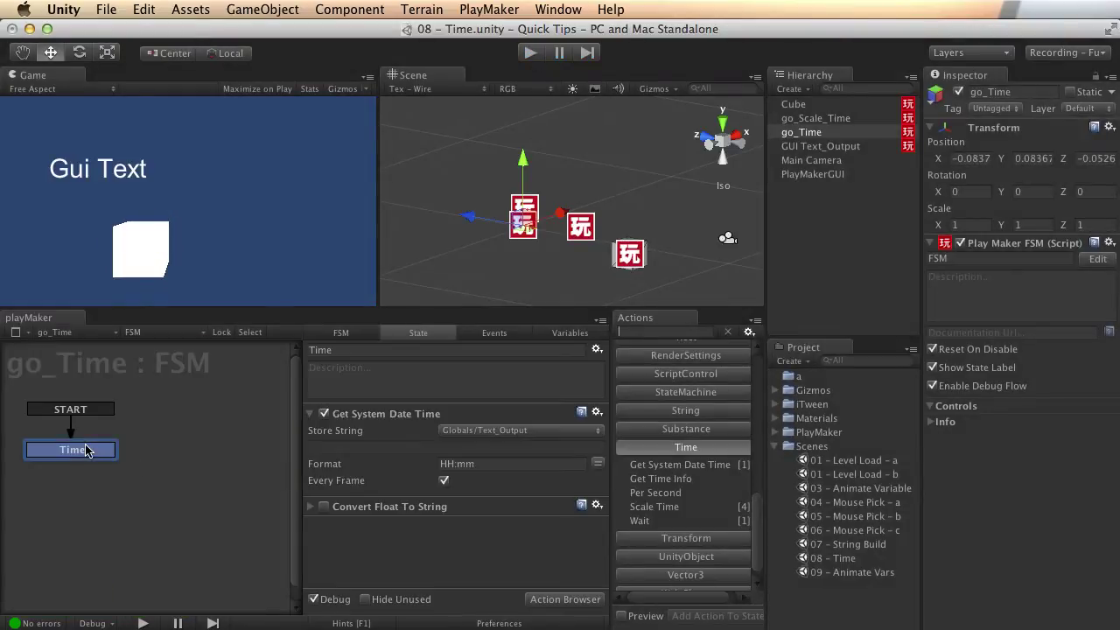
- Turn off Every Frame, remove Get System Date Time, and select the go_Scale_Time FSM
left_click(444, 481)
left_click(423, 417)
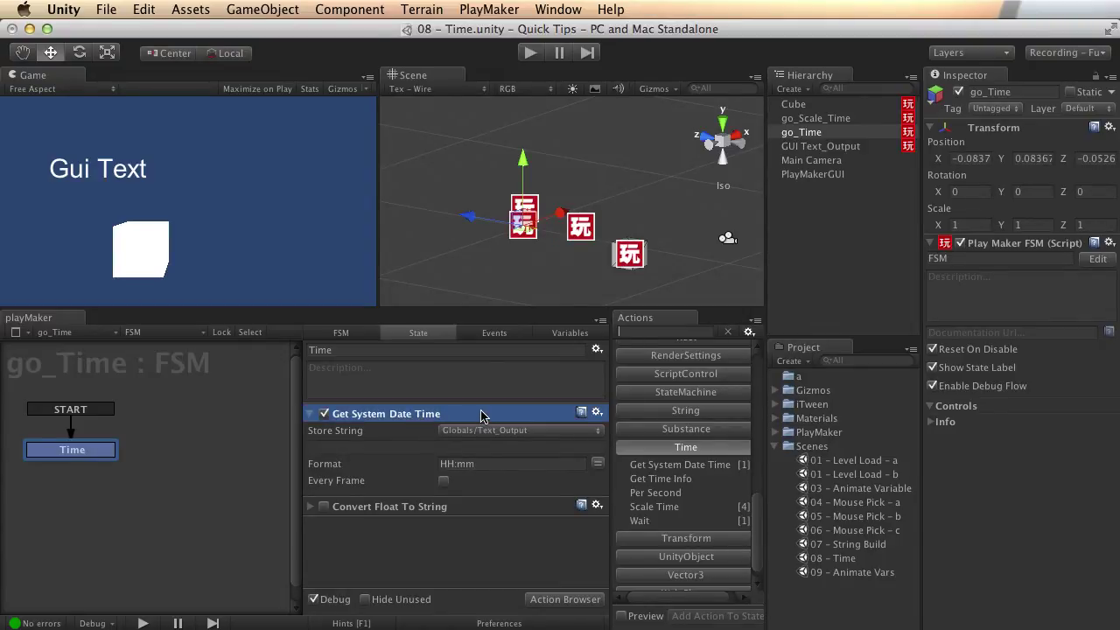
right_click(482, 416)
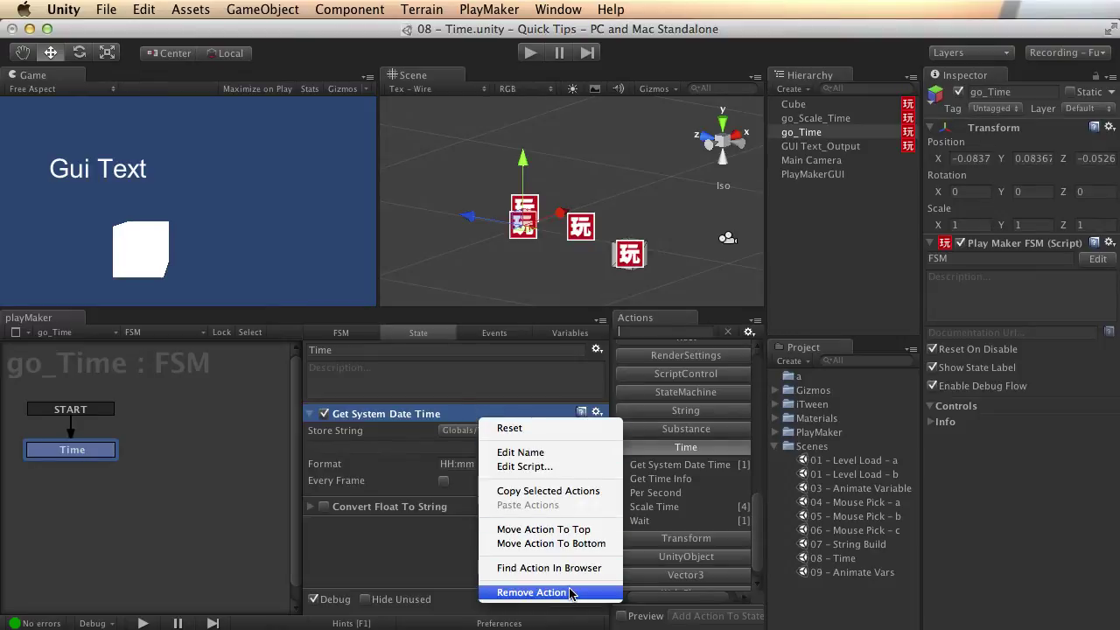
left_click(528, 590)
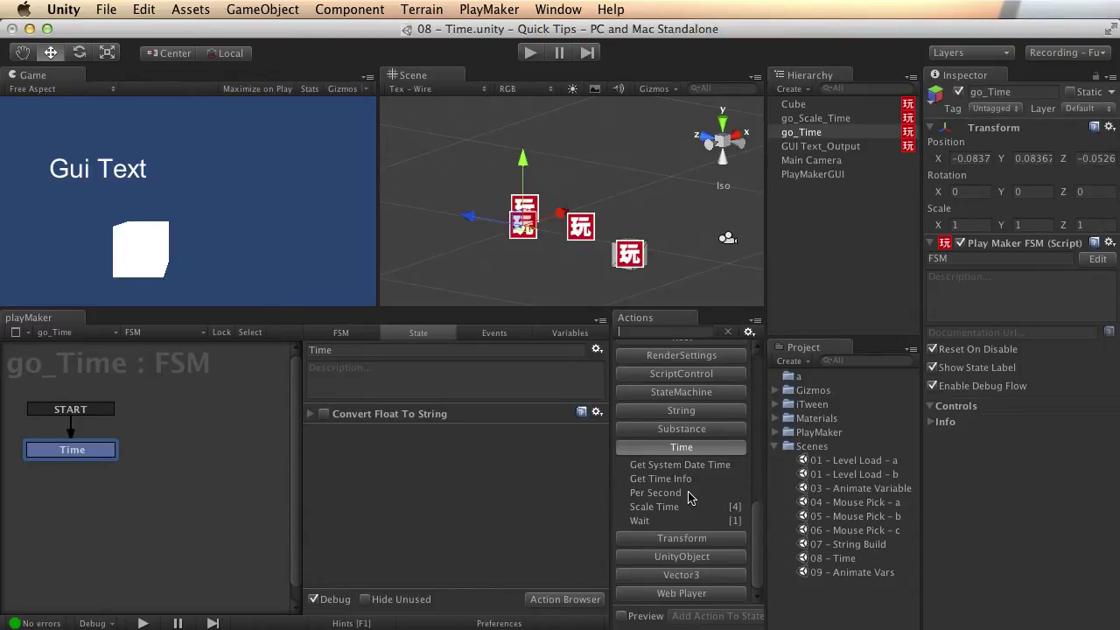
left_click(815, 119)
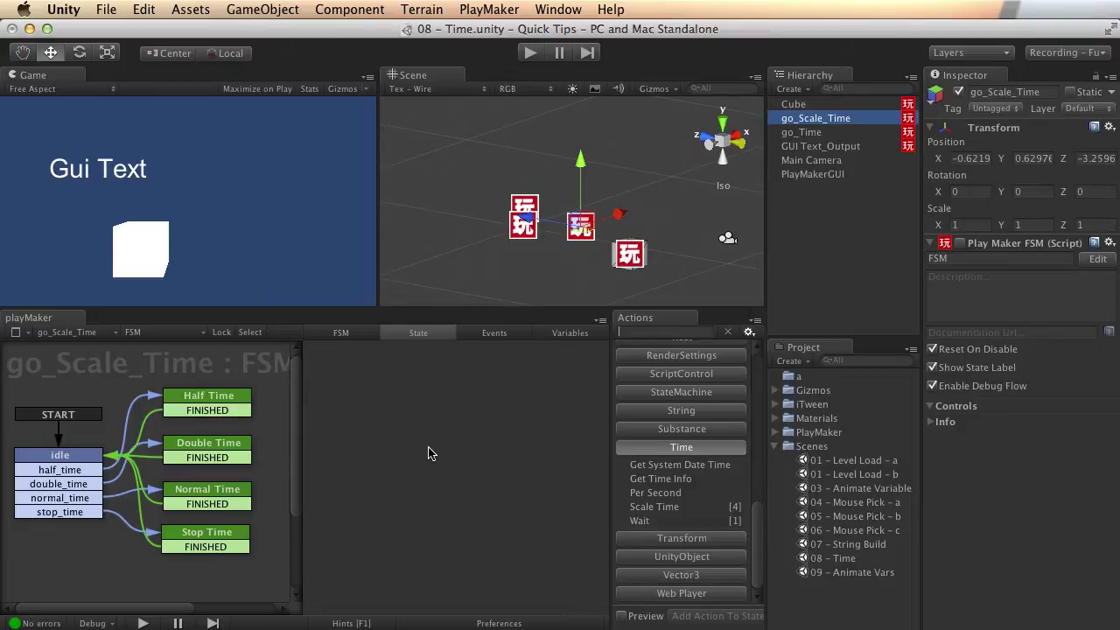
- Enable the go_Scale_Time FSM component and view Normal Time's Scale Time action
left_click(217, 492)
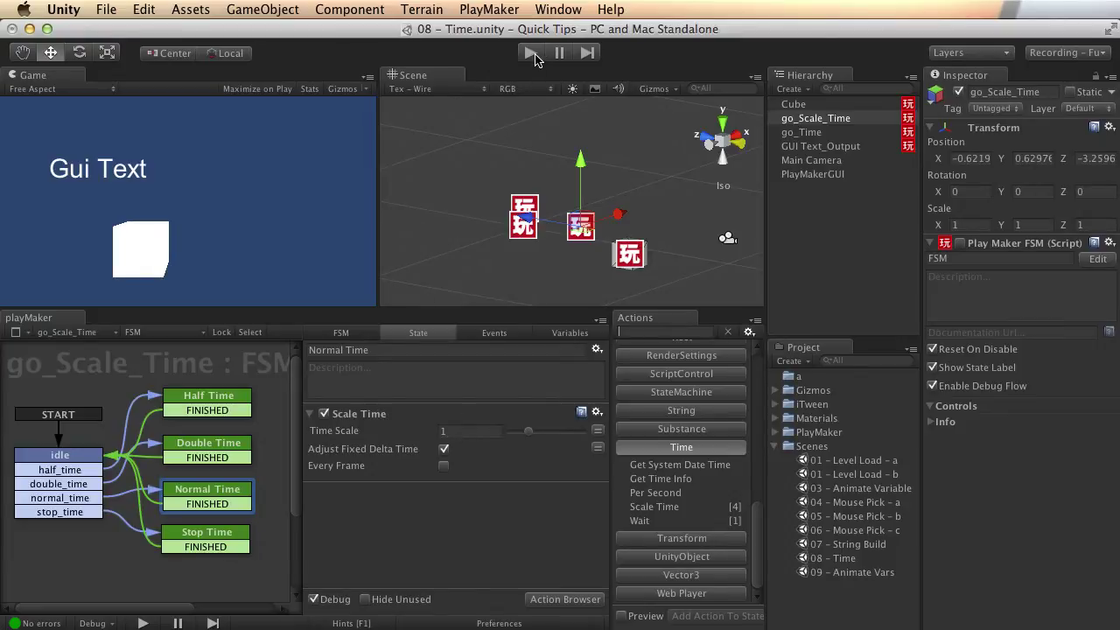
left_click(961, 243)
left_click(394, 414)
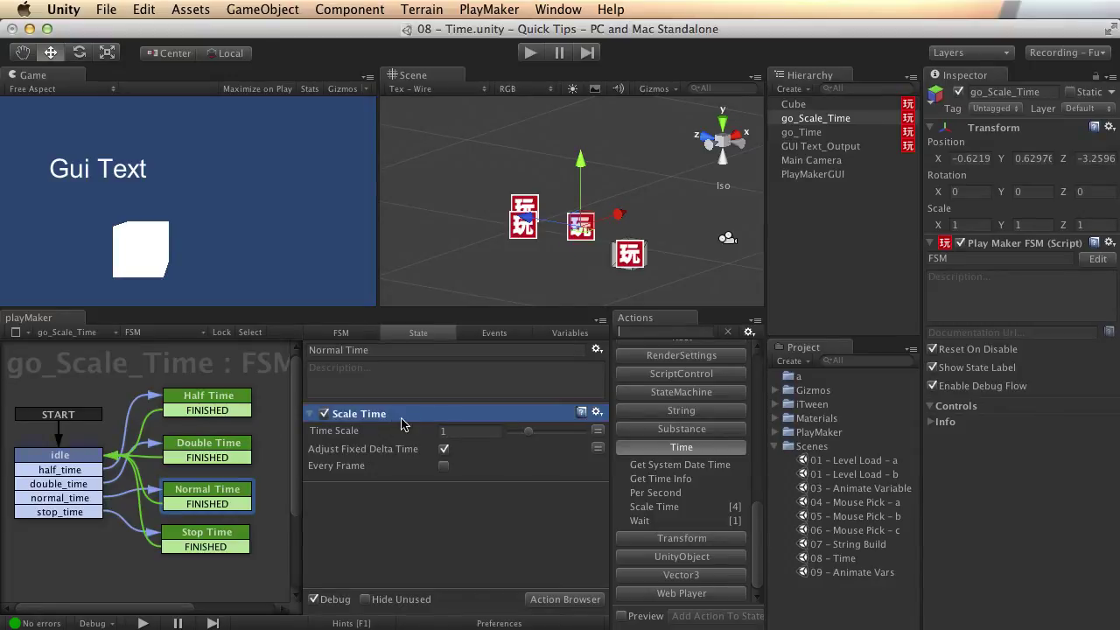
- Review Time Scale values 0.5, 2 and 0 in Half, Double and Stop Time, then start the game
left_click(225, 403)
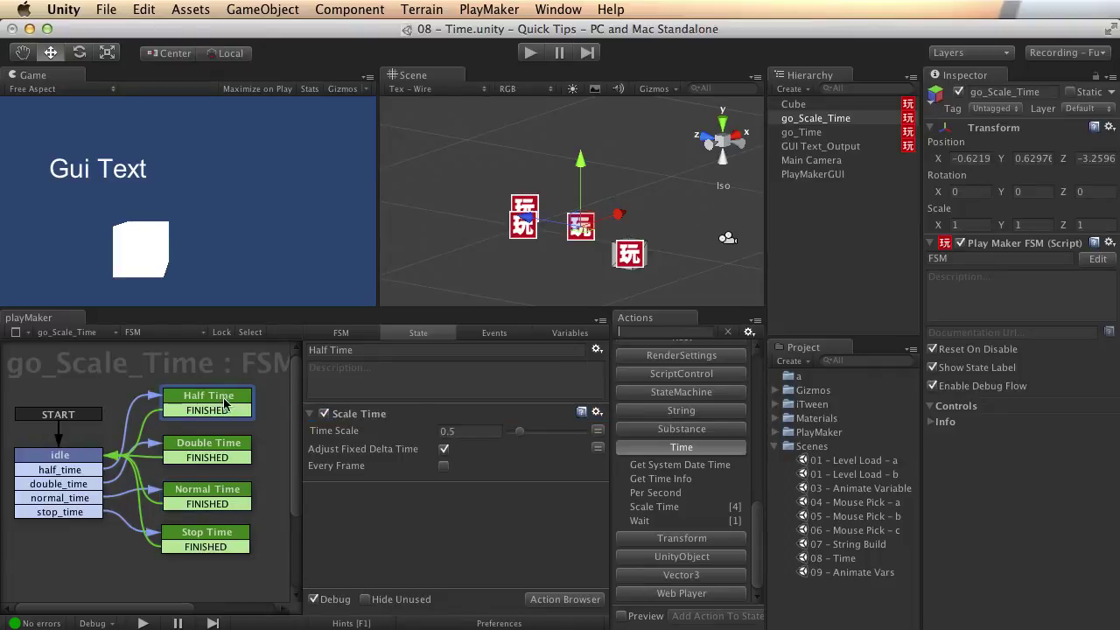
left_click(391, 417)
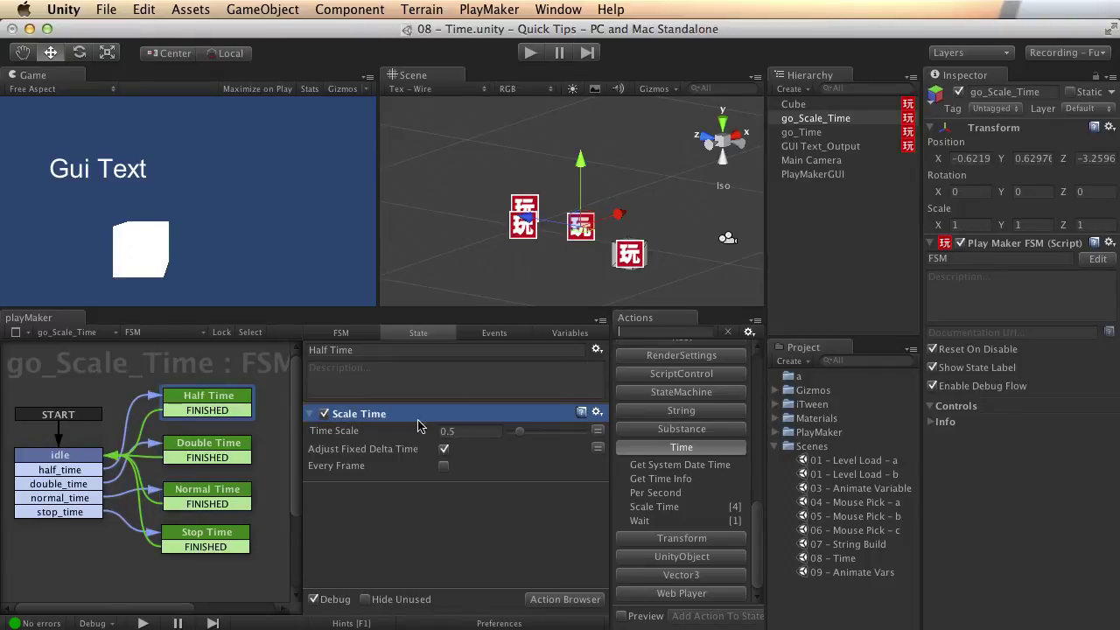
left_click(475, 426)
left_click(234, 449)
left_click(473, 431)
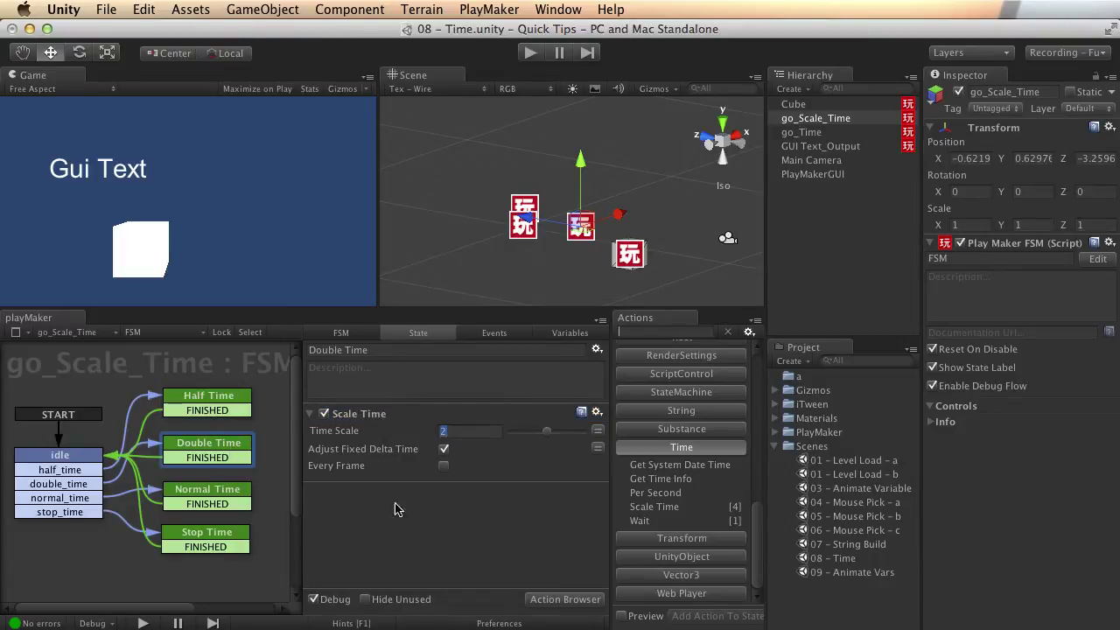
left_click(229, 534)
left_click(468, 433)
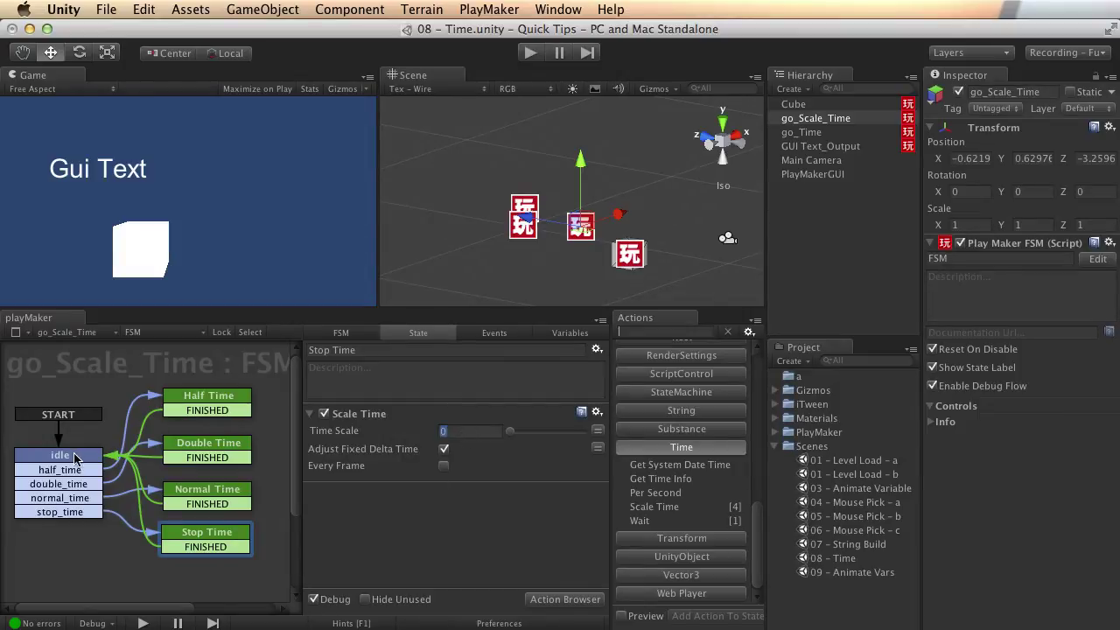
left_click(530, 52)
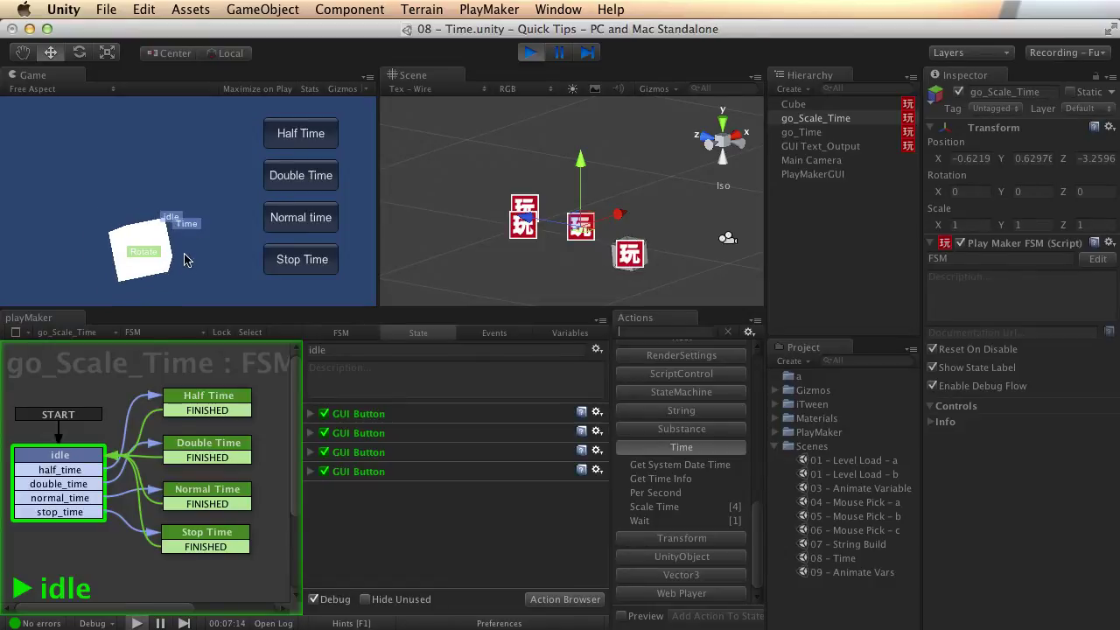
left_click(317, 133)
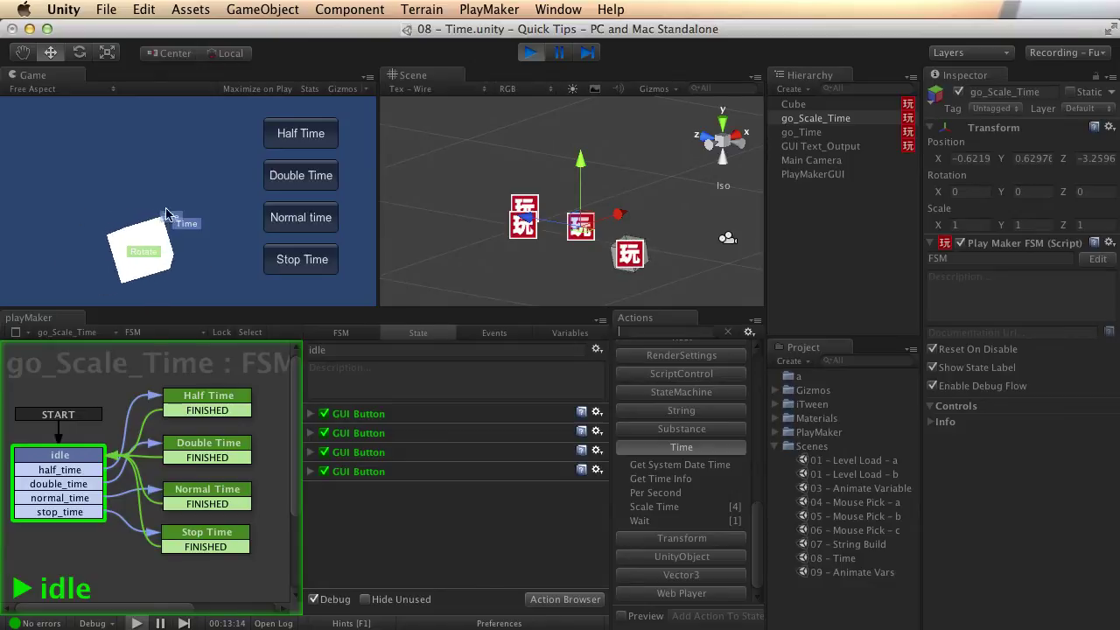
left_click(293, 219)
left_click(298, 177)
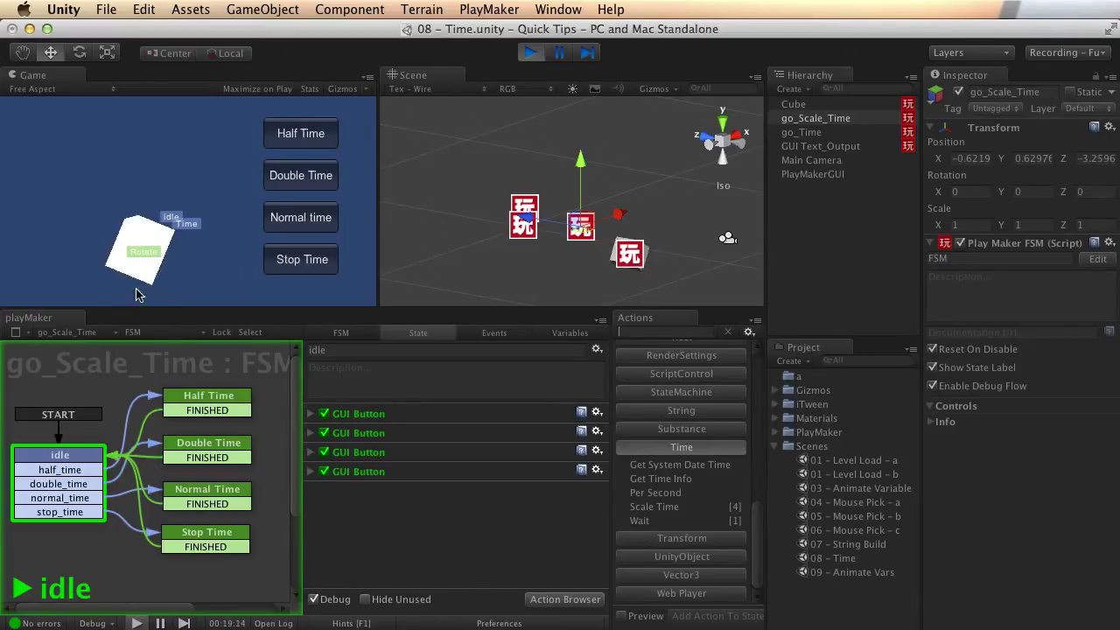
left_click(315, 261)
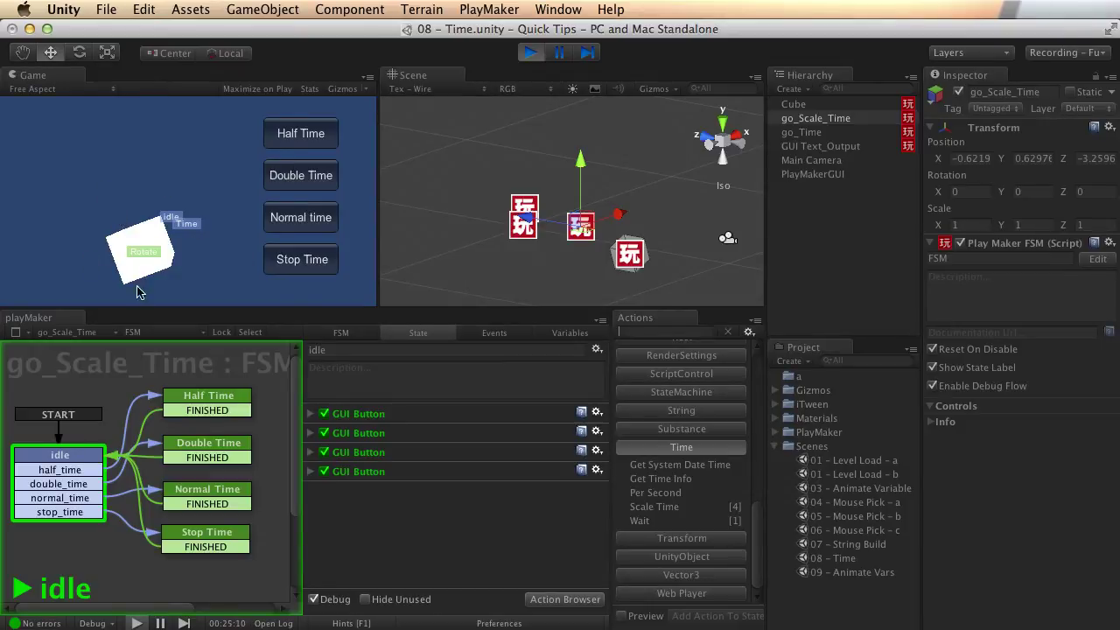
left_click(302, 218)
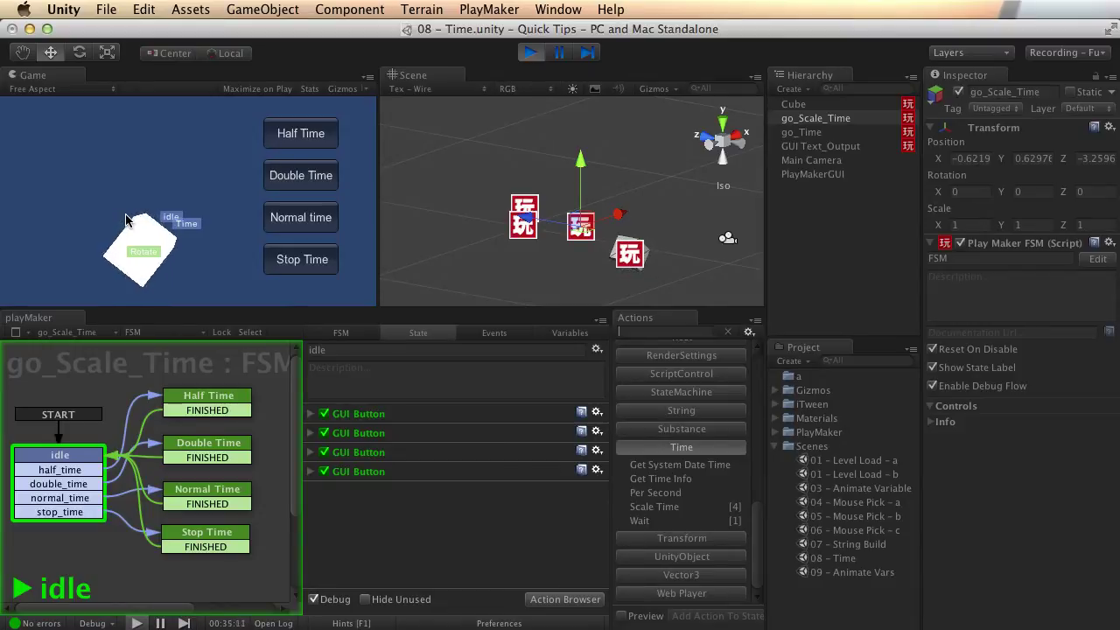
left_click(529, 51)
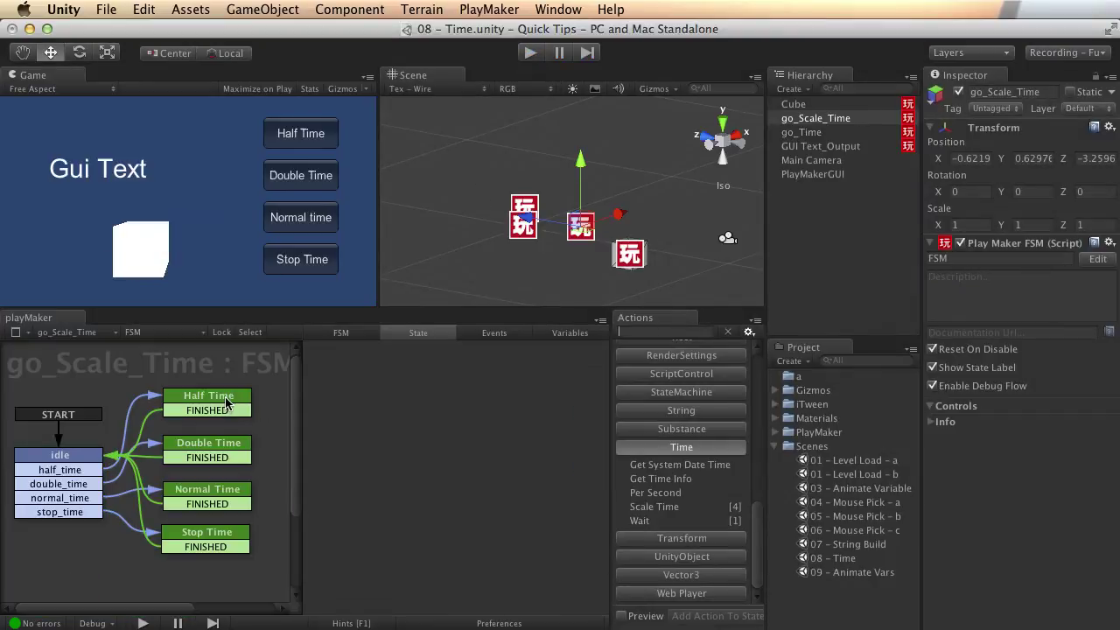
- Read the Scale Time description, then show go_Time's FSM and the Per Second description
left_click(229, 405)
left_click(427, 413)
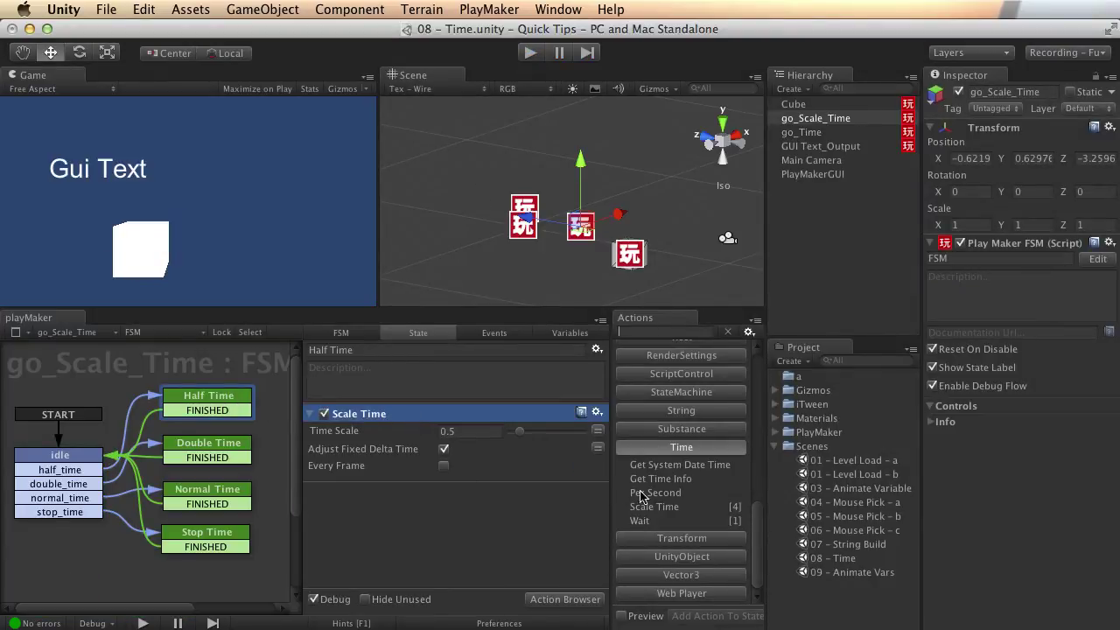
left_click(675, 507)
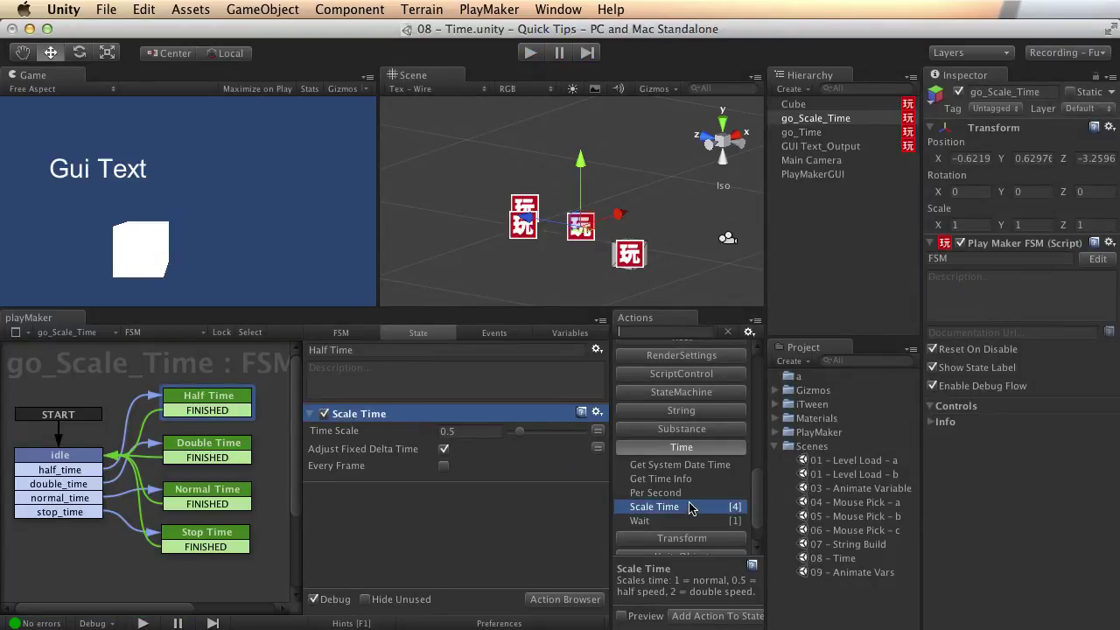
left_click(823, 132)
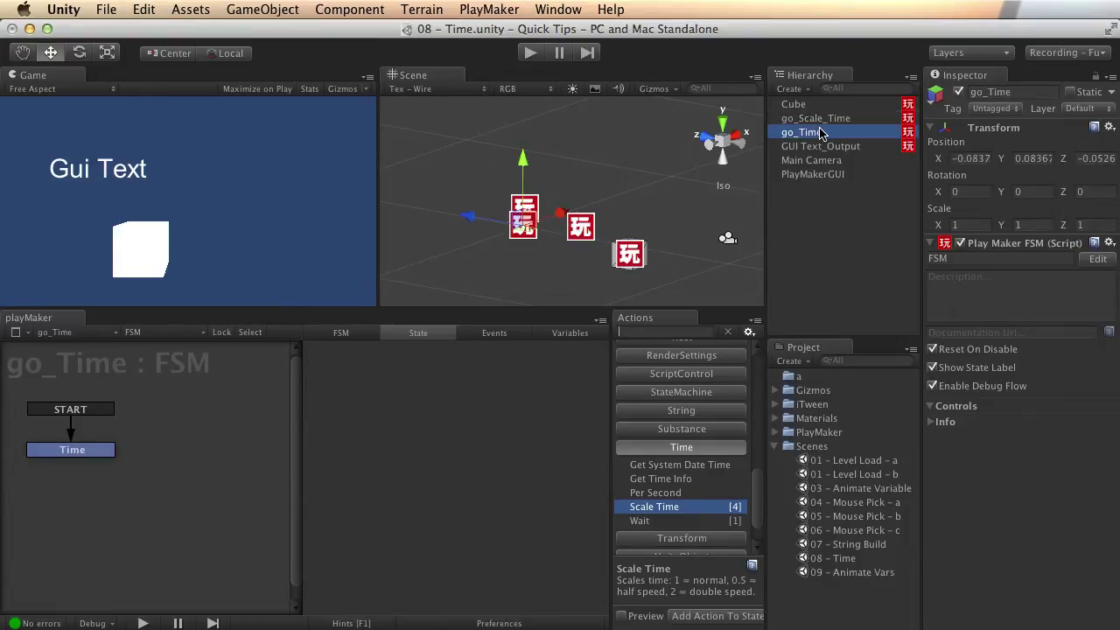
left_click(670, 493)
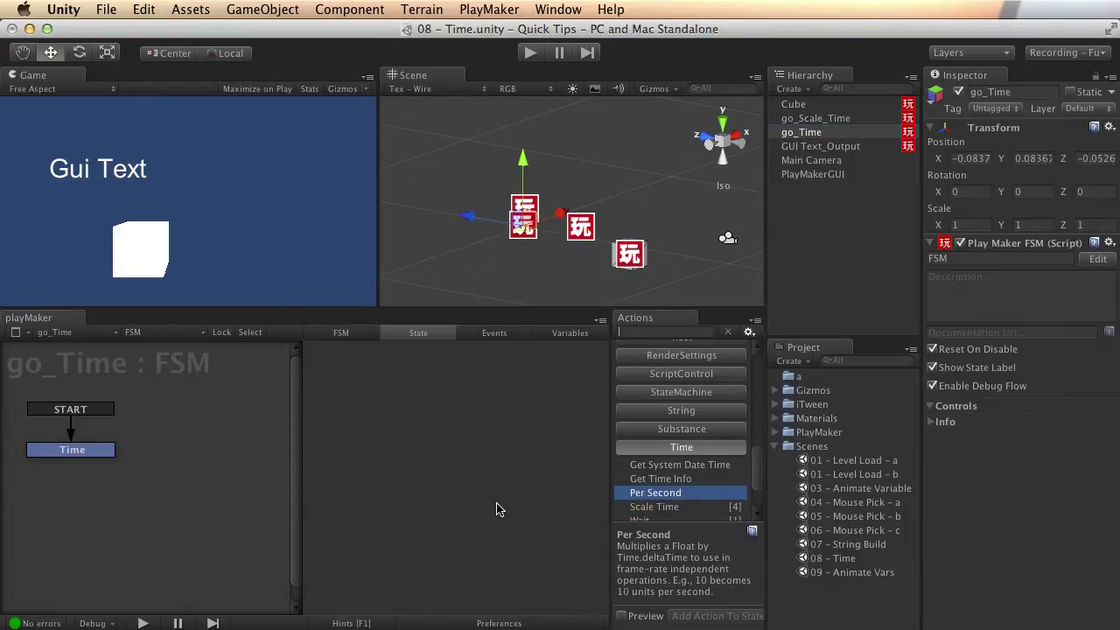
- Open the Cube's FSM and collapse the Rotate action in its Rotate state
left_click(814, 105)
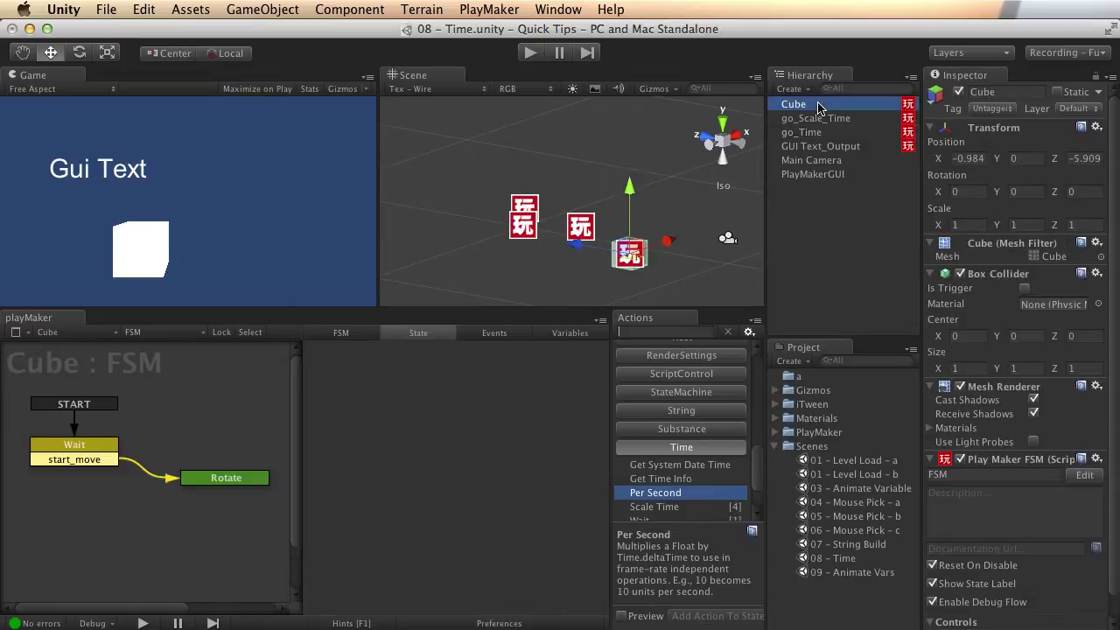
left_click(242, 478)
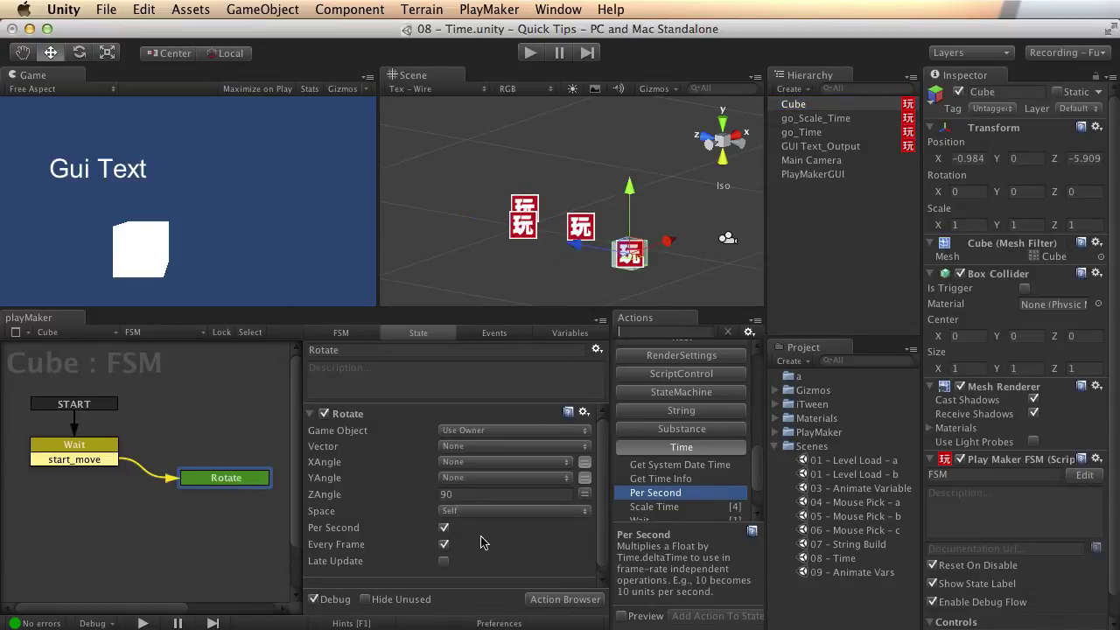
left_click(311, 414)
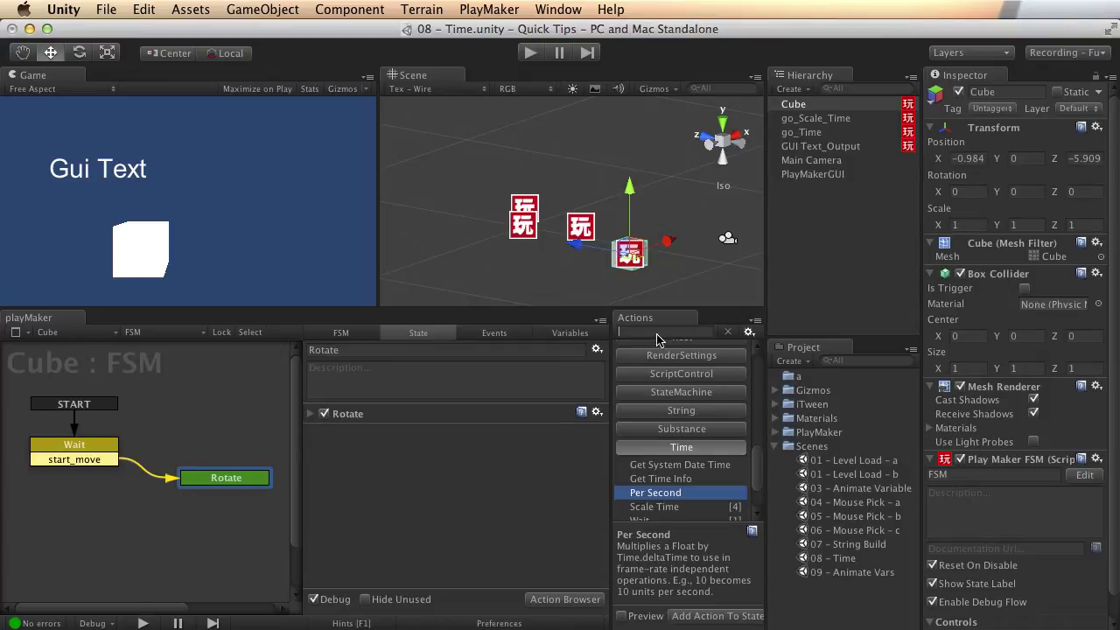
- Add a Translate action after Rotate via a 'translat' search, leaving Per Second on
type("translat")
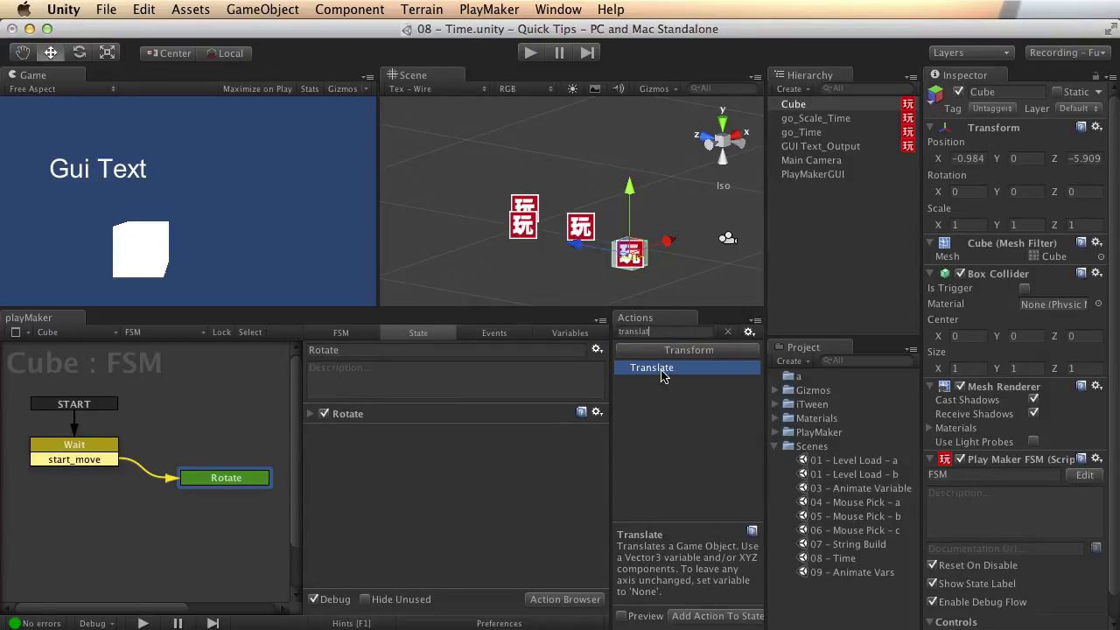
double_click(663, 374)
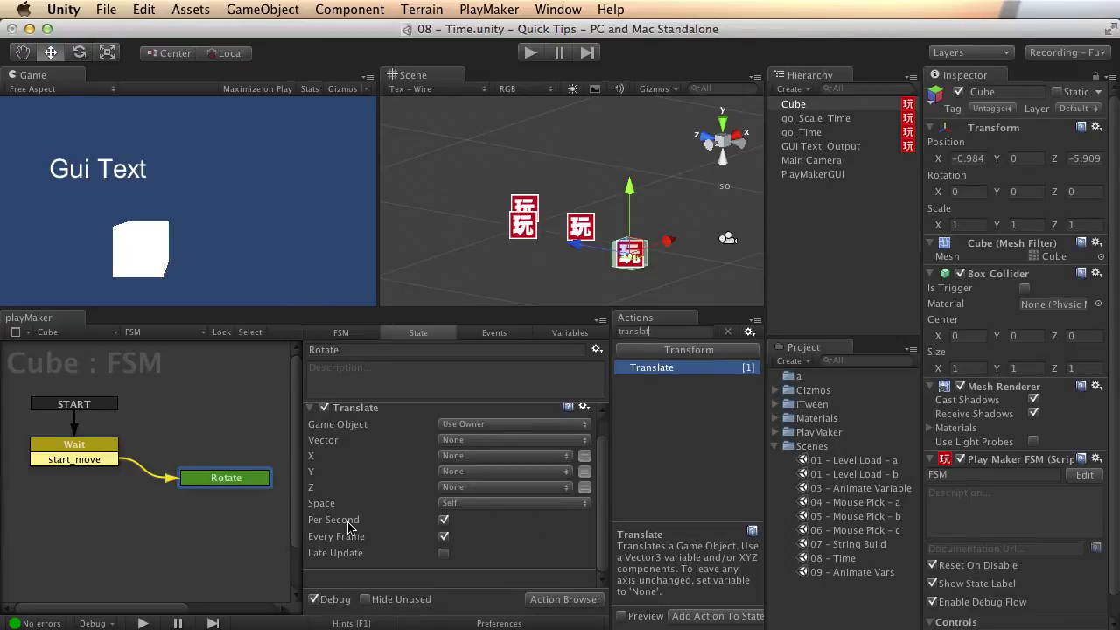
left_click(443, 522)
left_click(416, 408)
scroll(538, 418, "up", 1)
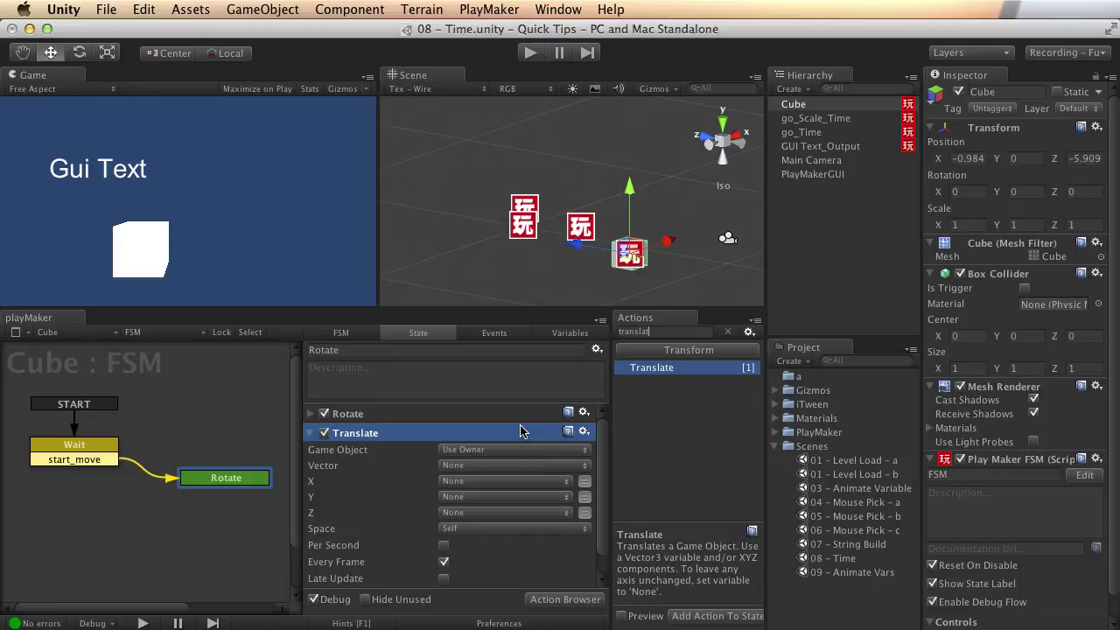
left_click(443, 545)
- Delete the Translate action from the Cube's Rotate state with Remove Action
left_click(443, 546)
left_click(444, 545)
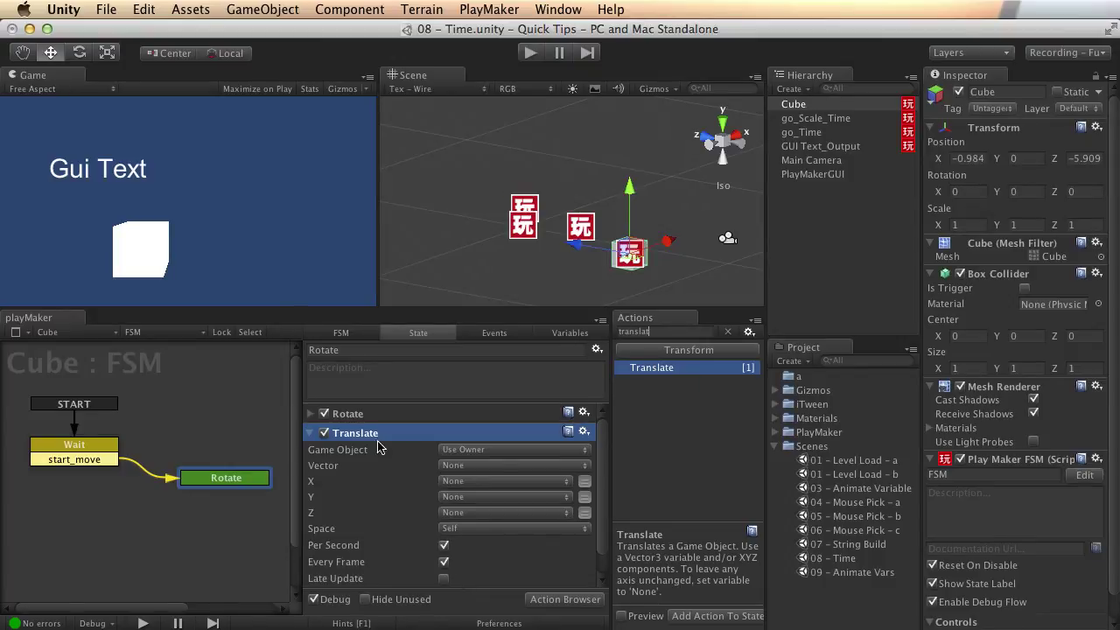
left_click(314, 418)
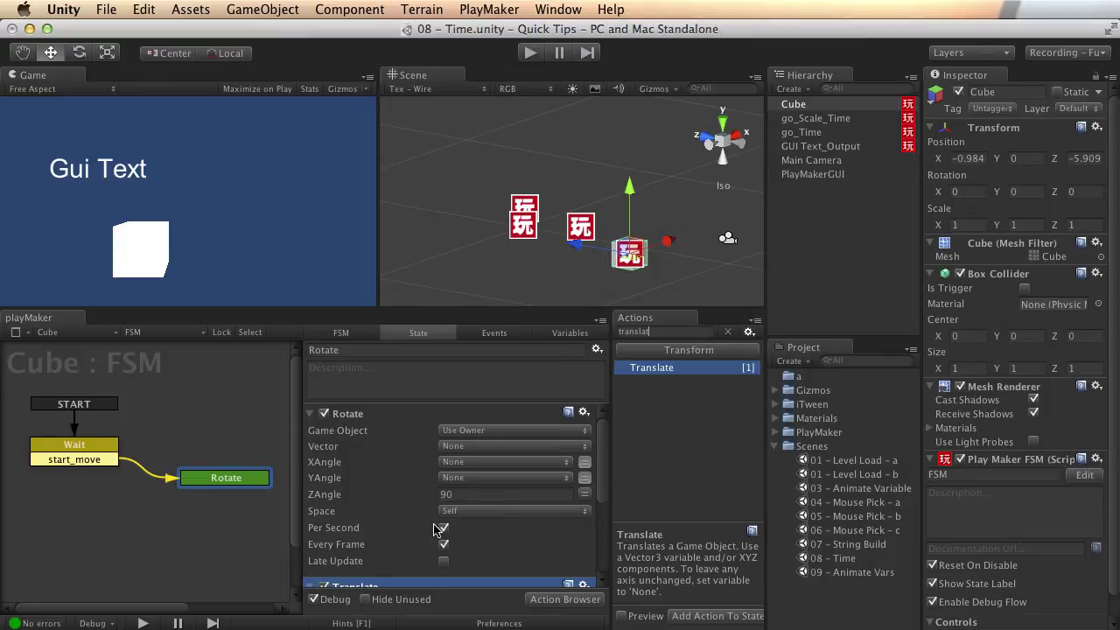
right_click(404, 584)
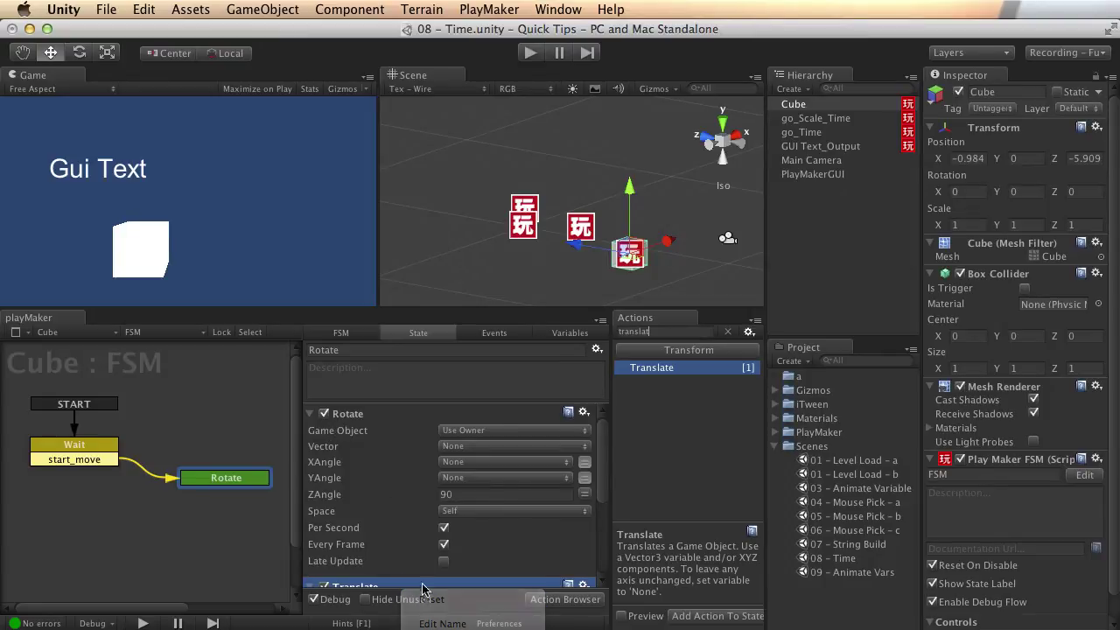
left_click(455, 629)
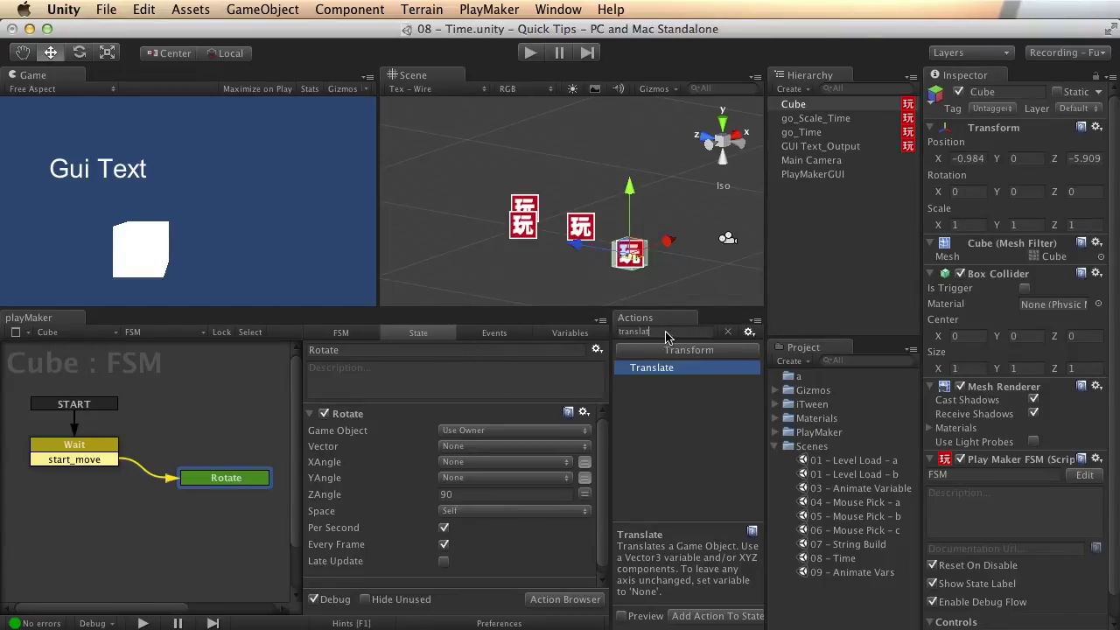
- Clear the action search, switch to the go_Time FSM, and select Per Second under Time
key("super+a")
key("BackSpace")
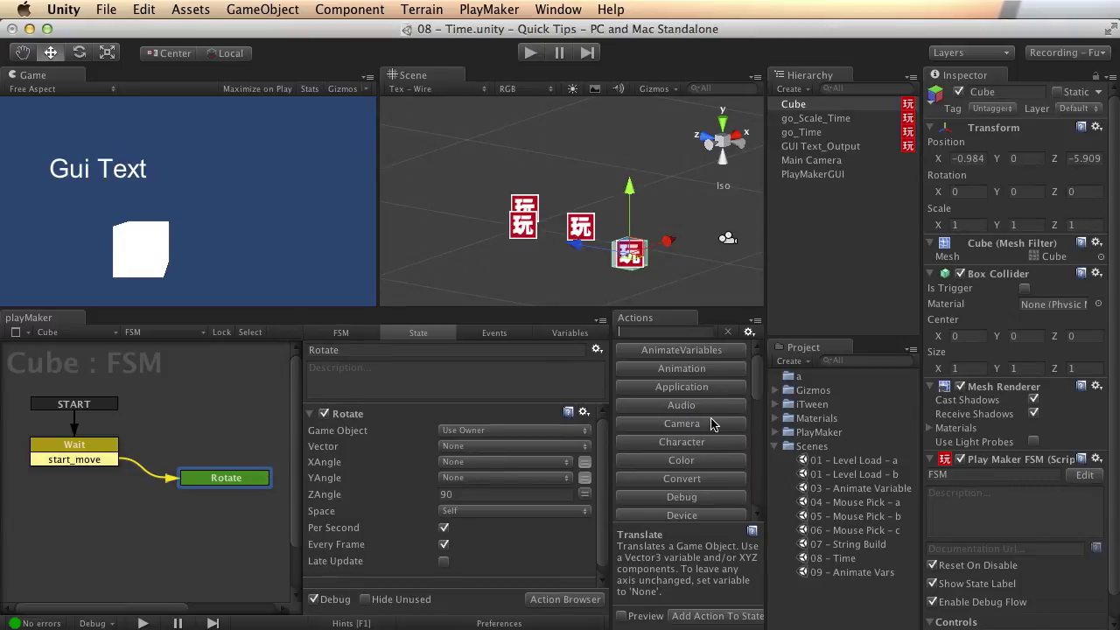
scroll(710, 424, "down", 15)
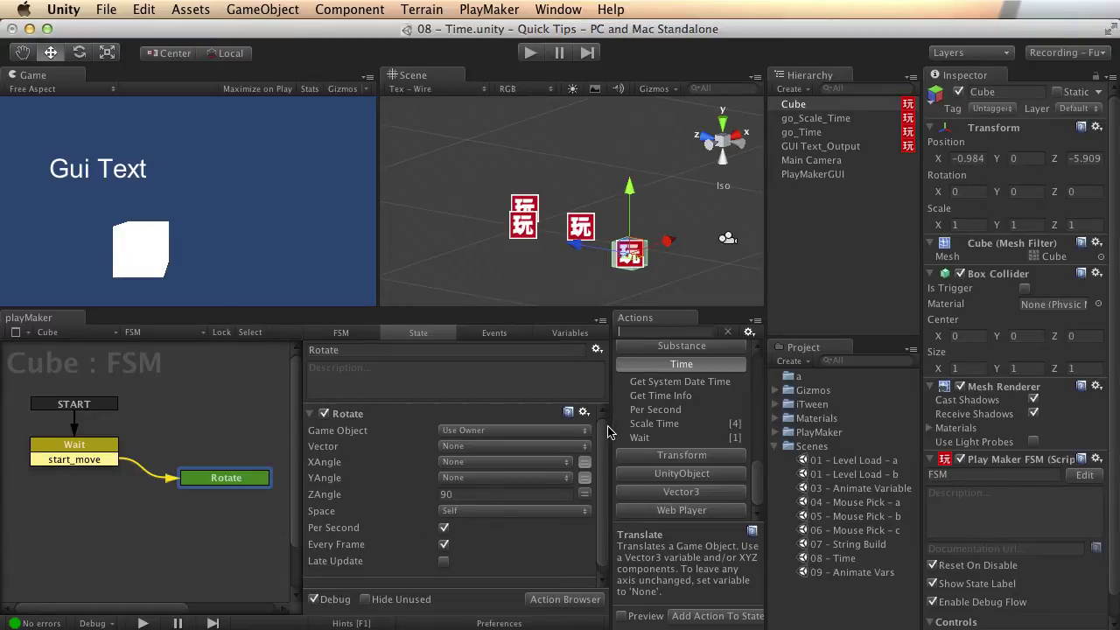
left_click(802, 133)
left_click(663, 411)
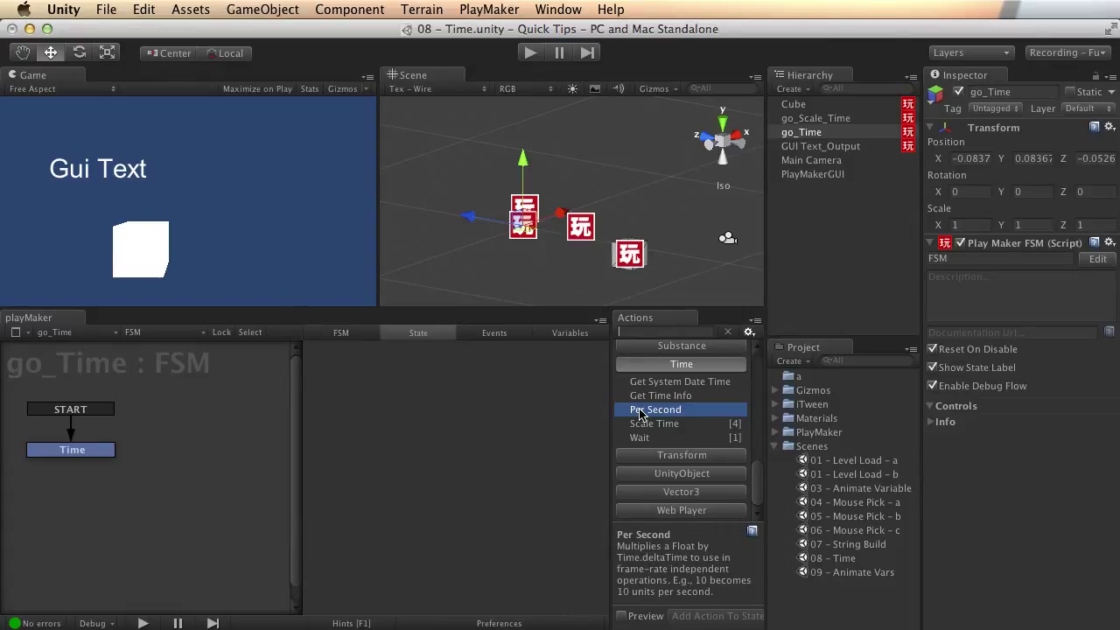
- Add a Per Second action above Convert Float To String, running every frame, result unset
left_click(88, 449)
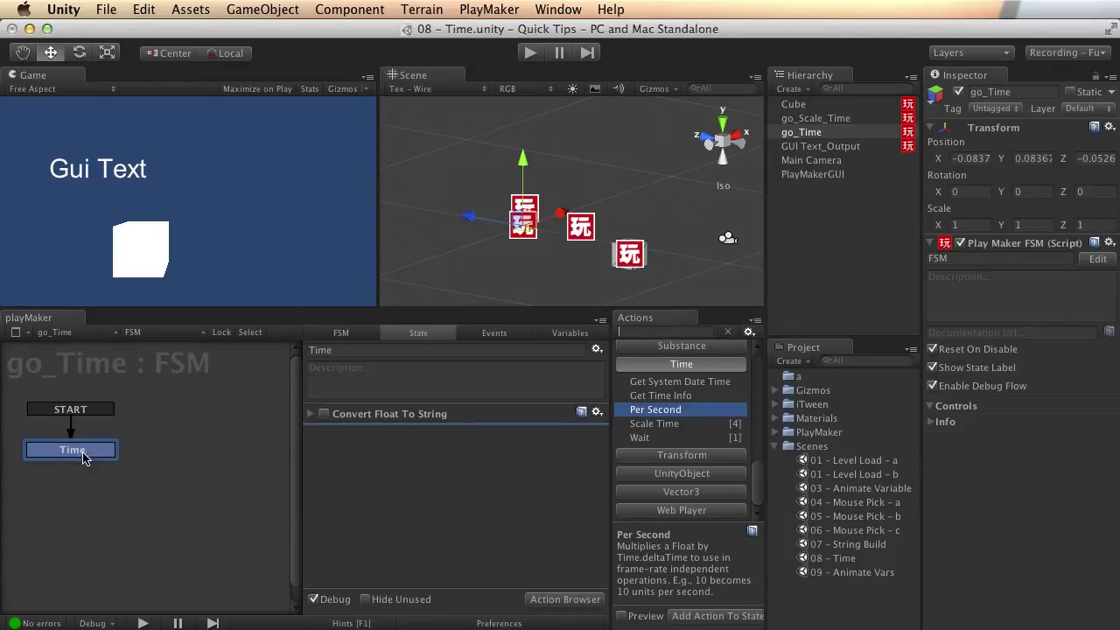
double_click(646, 411)
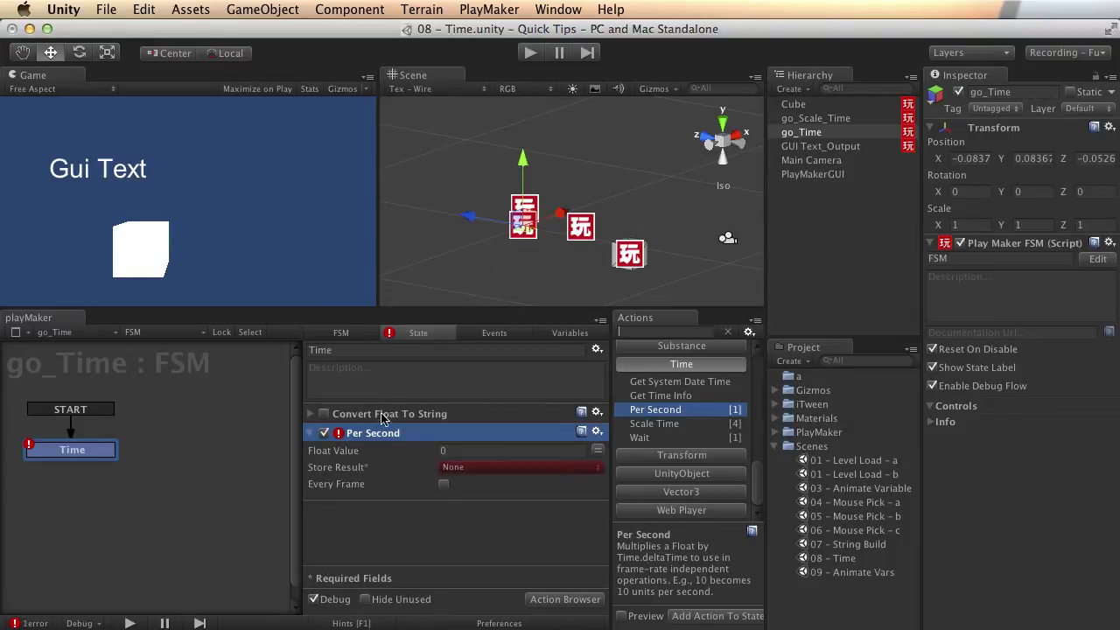
left_click_drag(378, 434, 378, 415)
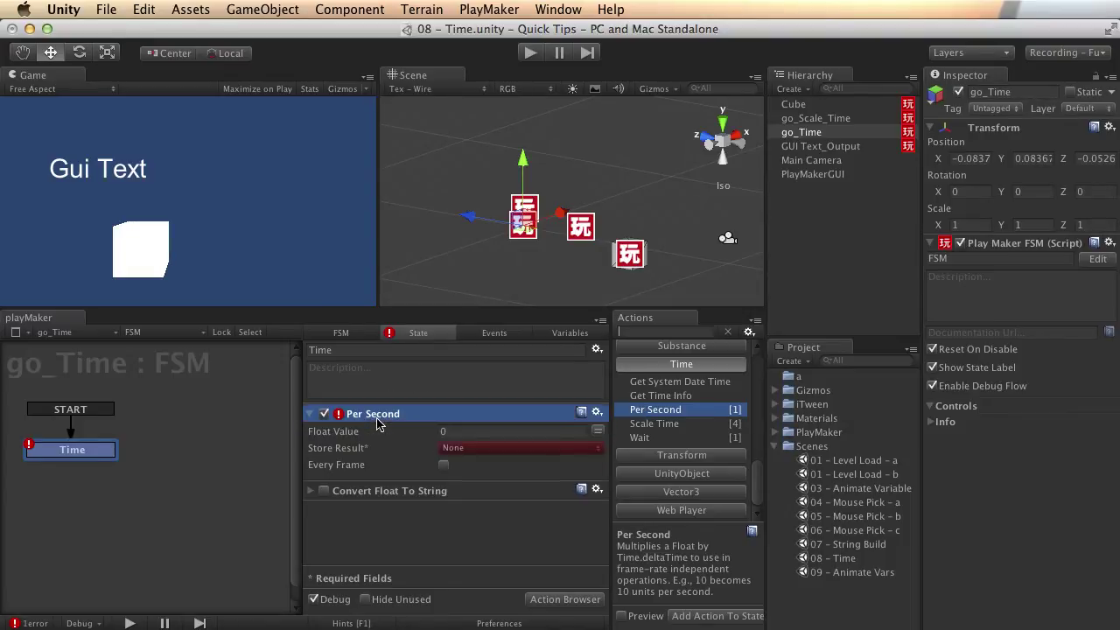
left_click(491, 434)
left_click(443, 465)
left_click(536, 448)
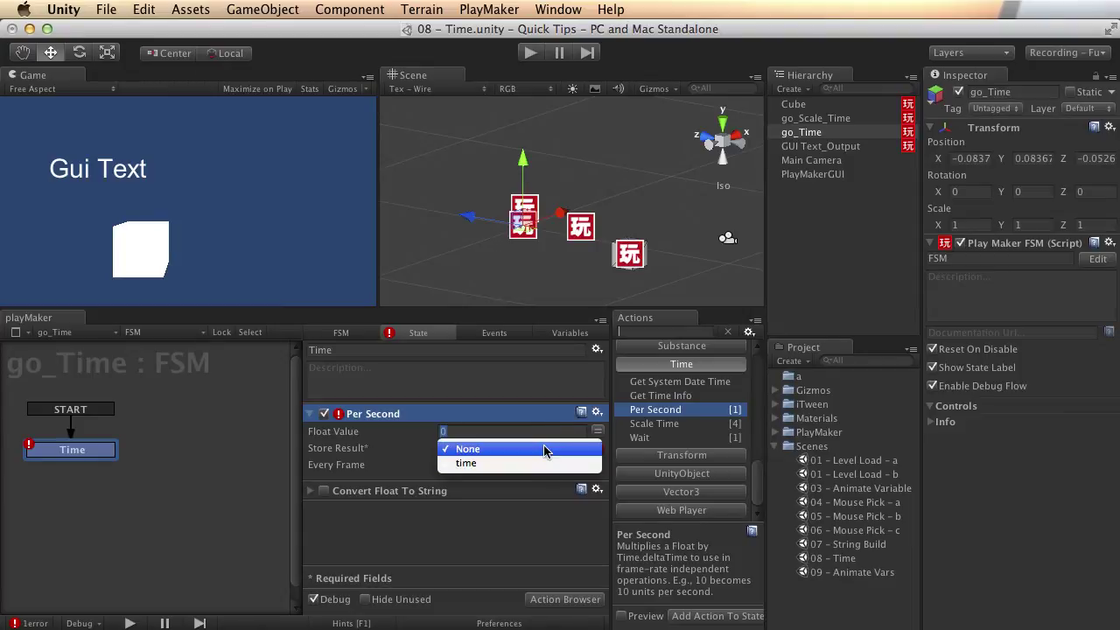
left_click(512, 449)
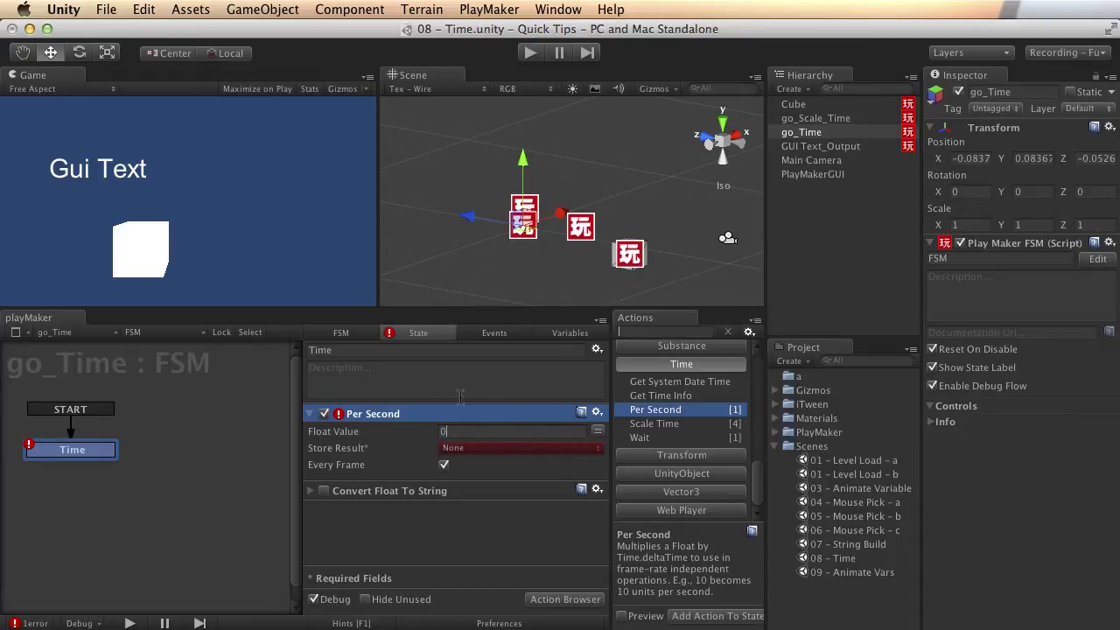
- Remove the Per Second action again and collapse the Time action category
right_click(387, 421)
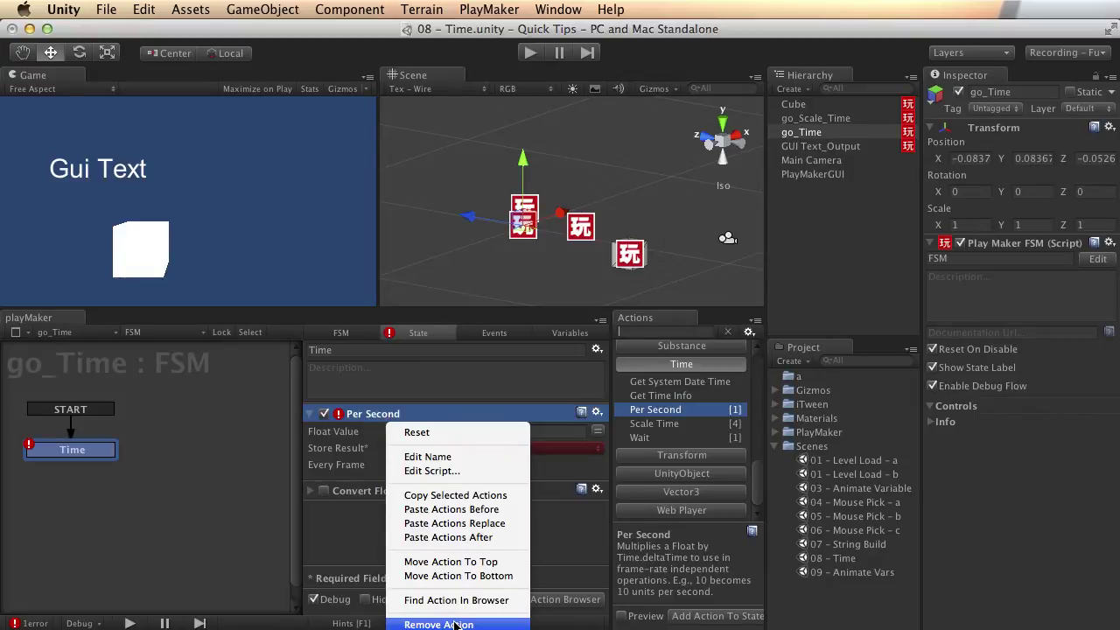
left_click(420, 623)
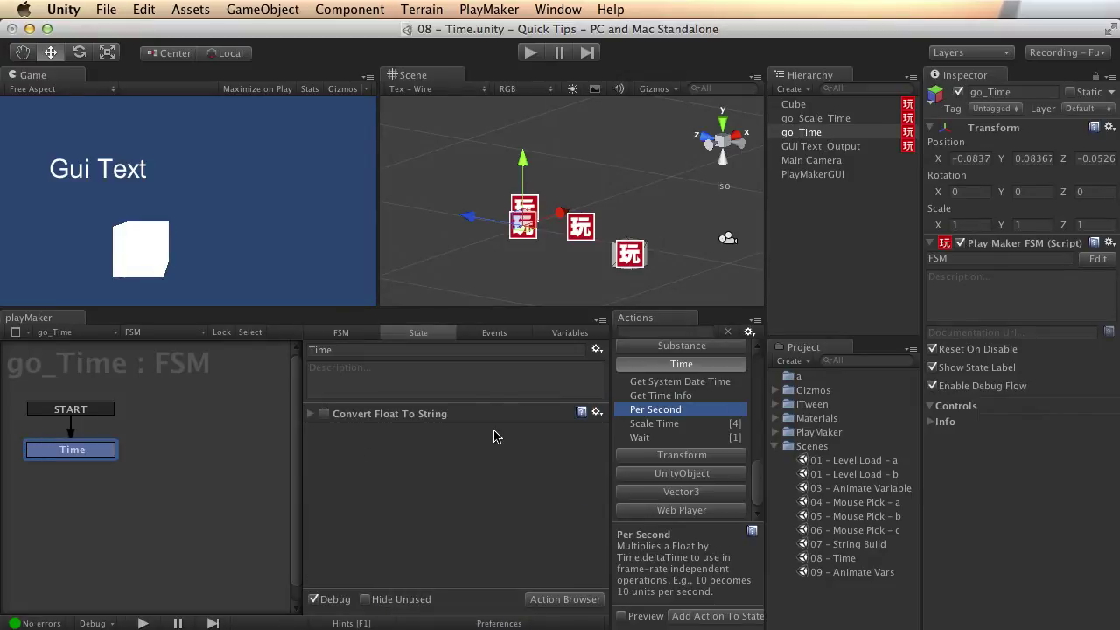
left_click(688, 396)
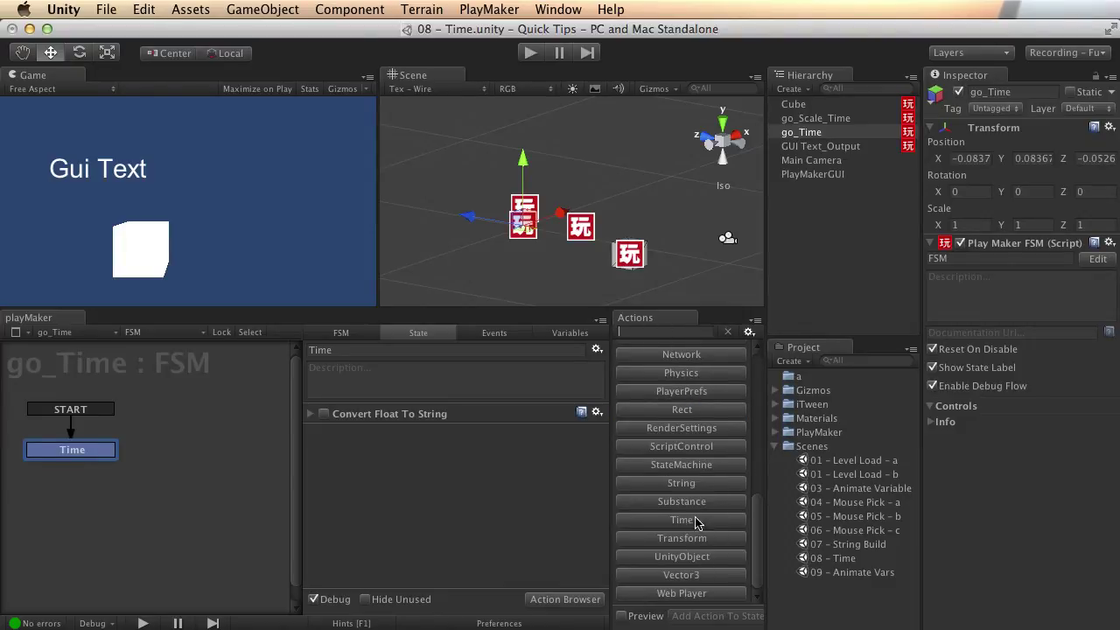
- Add a Get Time Info action to go_Time's Time state from the Time category
left_click(662, 521)
scroll(728, 497, "down", 3)
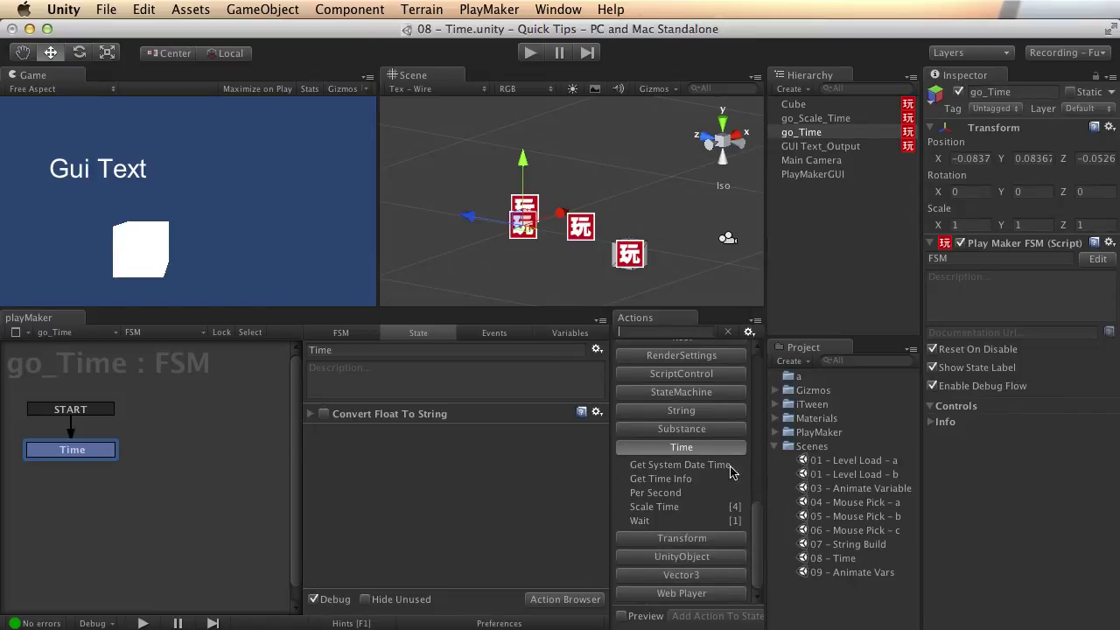
left_click(676, 482)
double_click(650, 480)
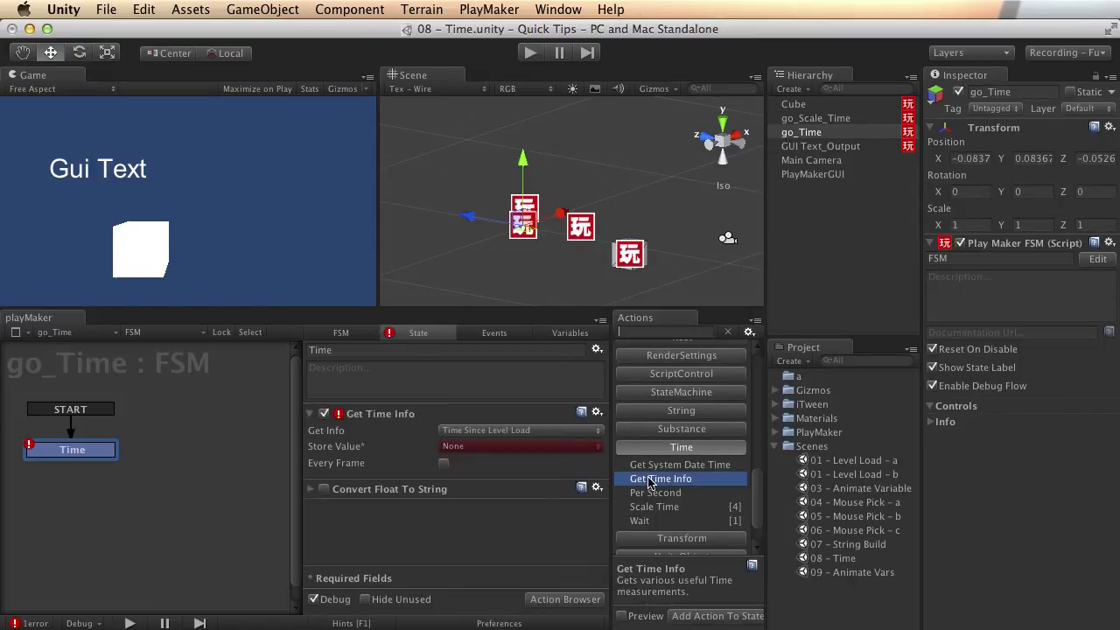
left_click(372, 417)
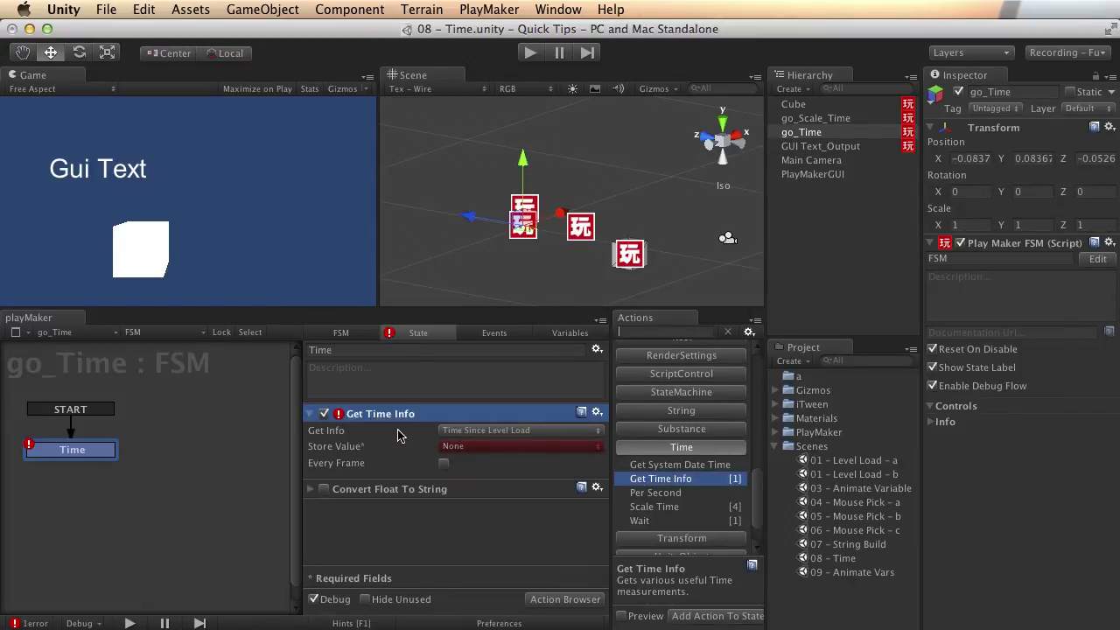
- Try Delta Time and Smooth Delta Time for Get Info, finally settling on Time Scale
left_click(561, 432)
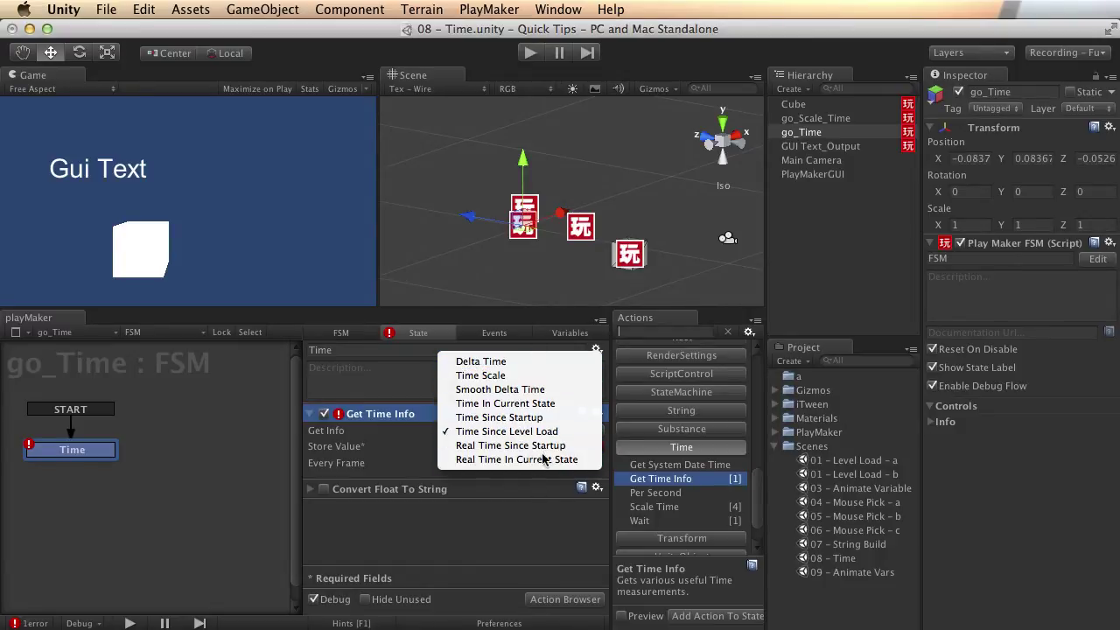
left_click(540, 361)
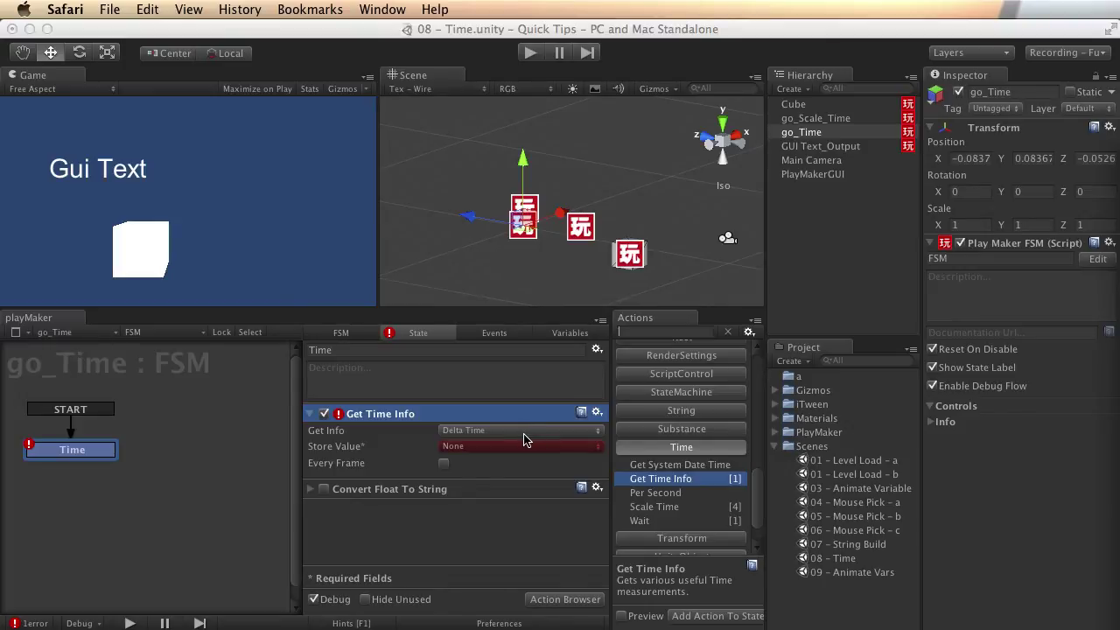
left_click(523, 432)
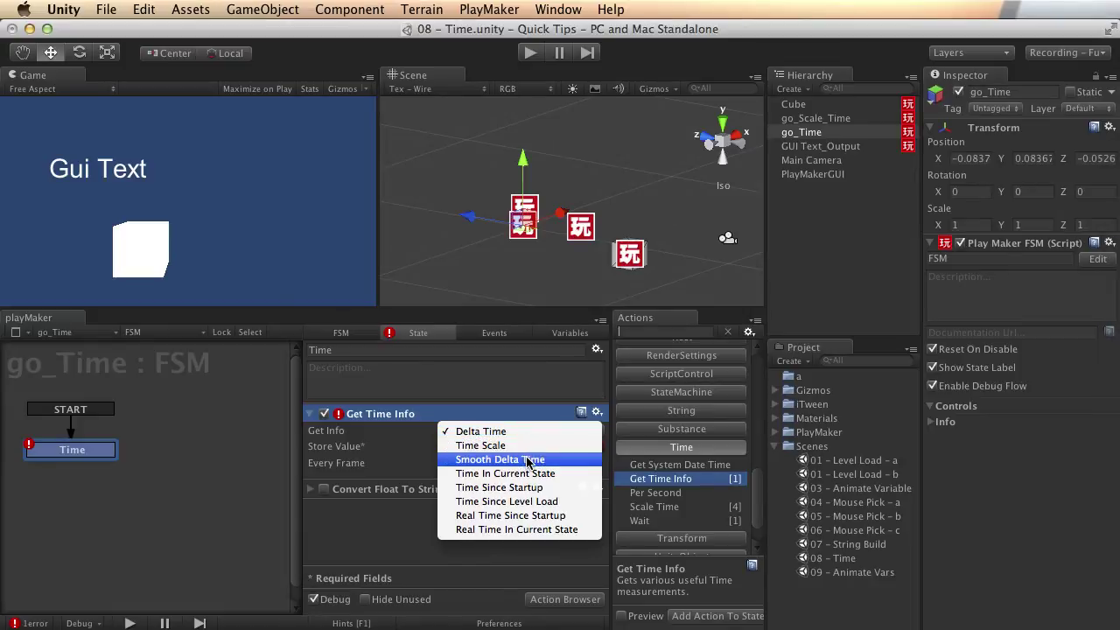
left_click(525, 388)
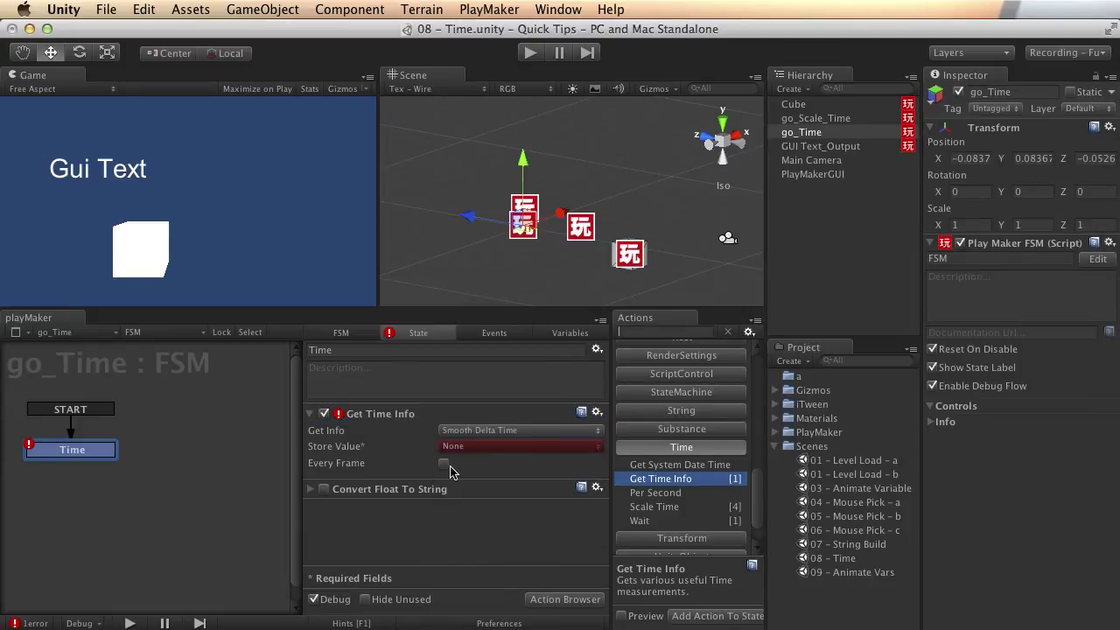
left_click(535, 432)
left_click(490, 398)
left_click(539, 432)
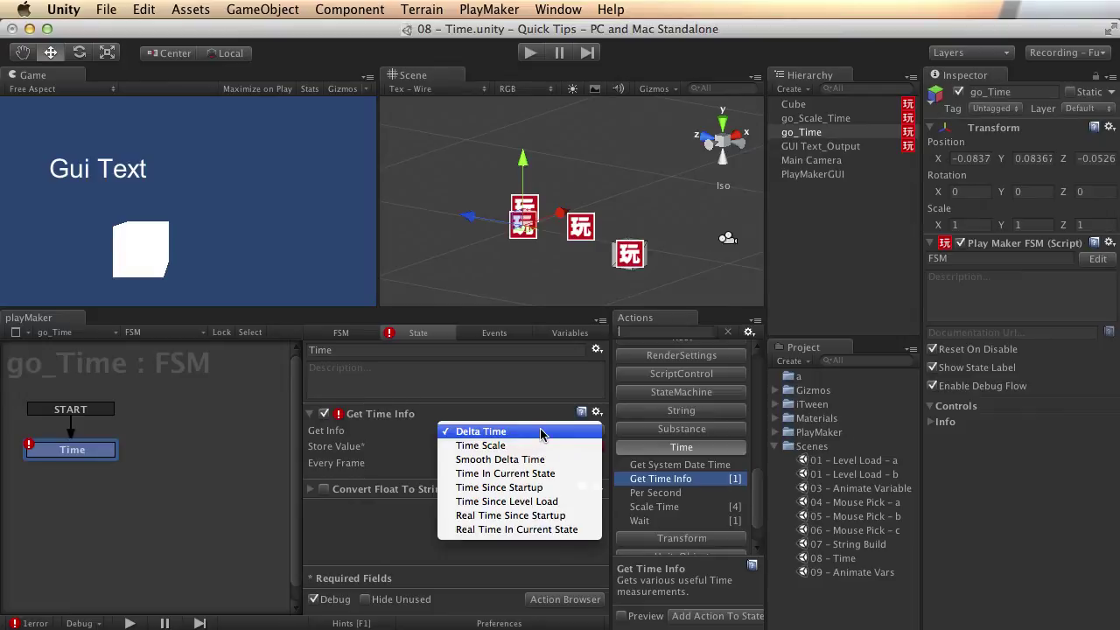
left_click(543, 432)
left_click(539, 435)
left_click(542, 446)
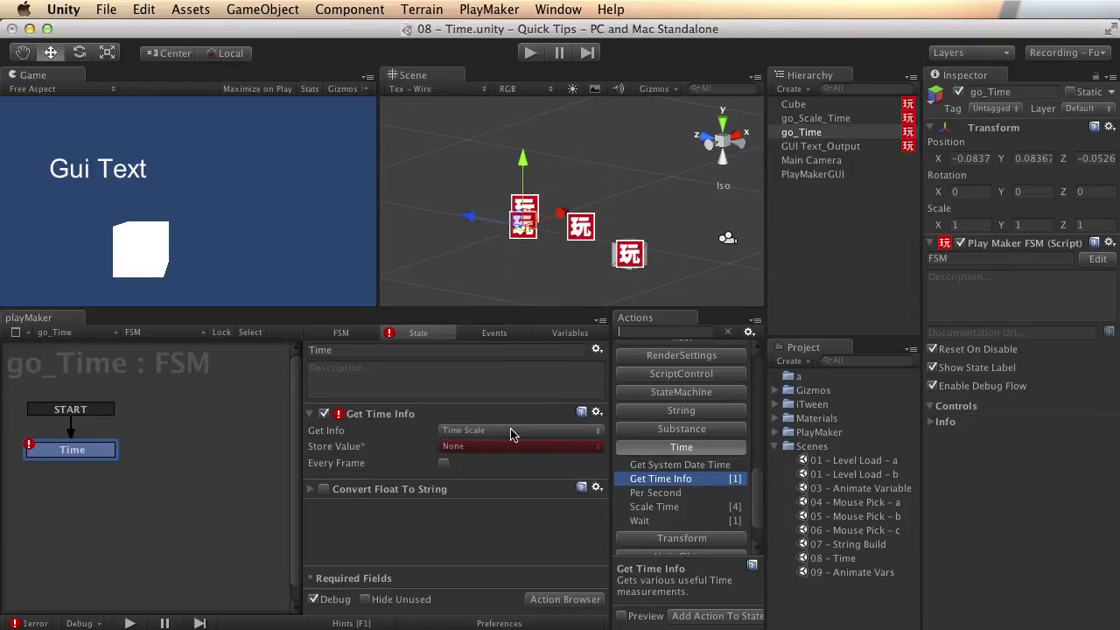
- Inspect go_Scale_Time's Half Time and Double Time states, then return to go_Time
left_click(836, 120)
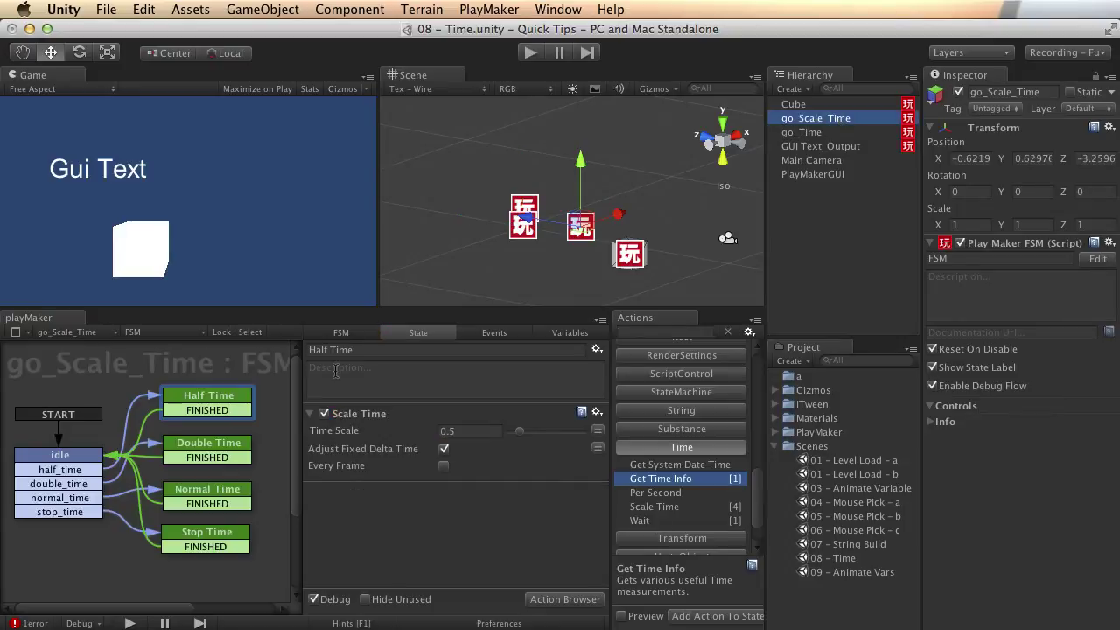
left_click(235, 403)
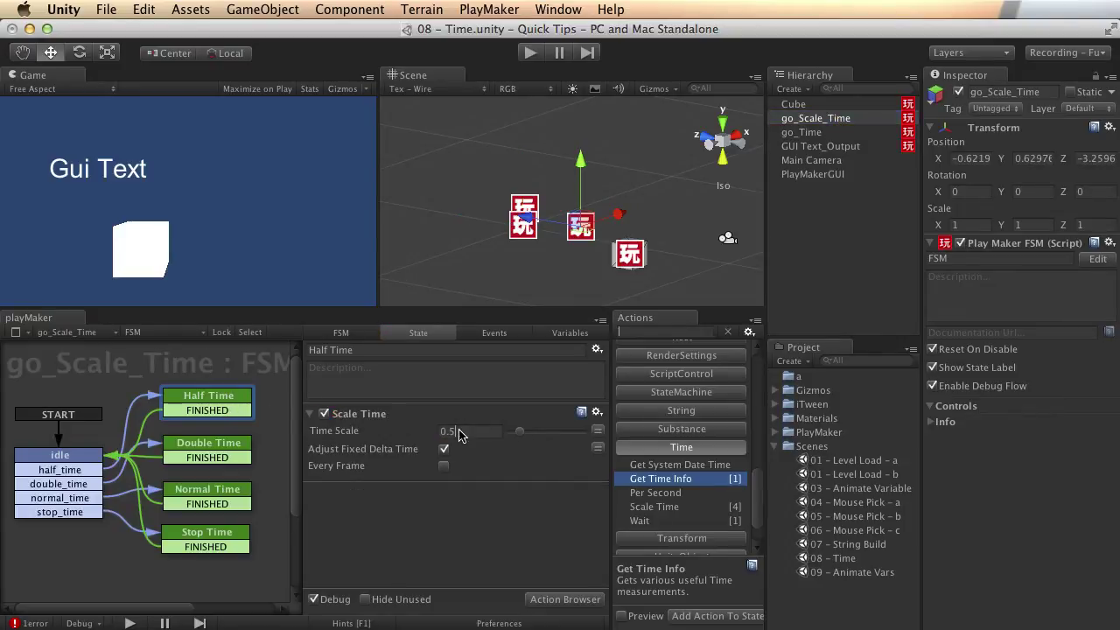
left_click(220, 446)
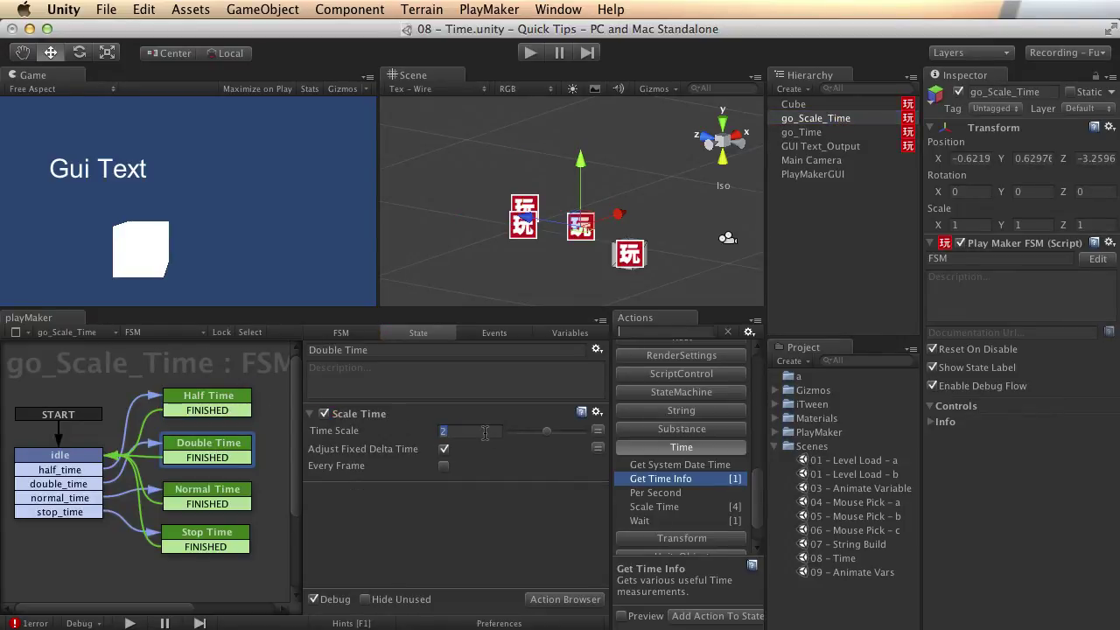
left_click(838, 132)
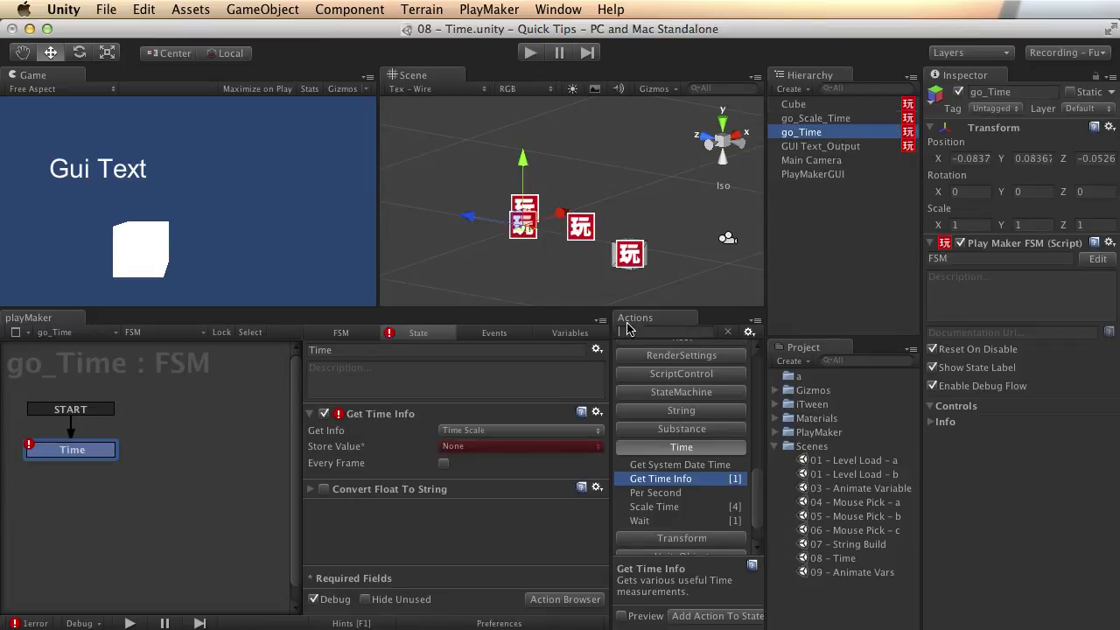
- Keep Get Time Info on Time Scale and store its value in the time variable
left_click(431, 413)
left_click(564, 431)
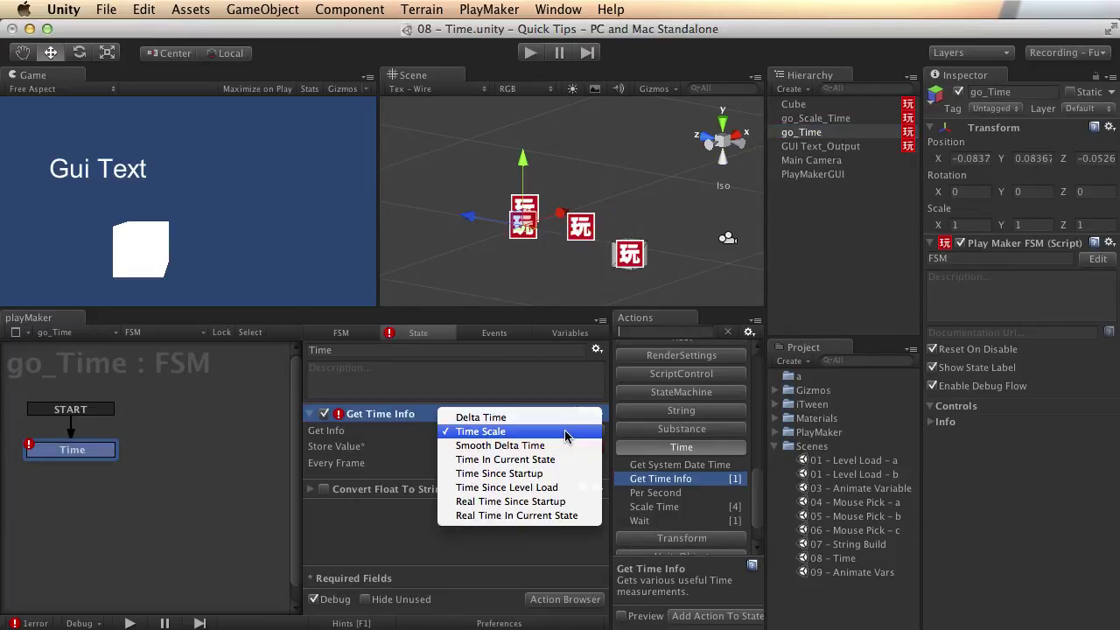
left_click(566, 434)
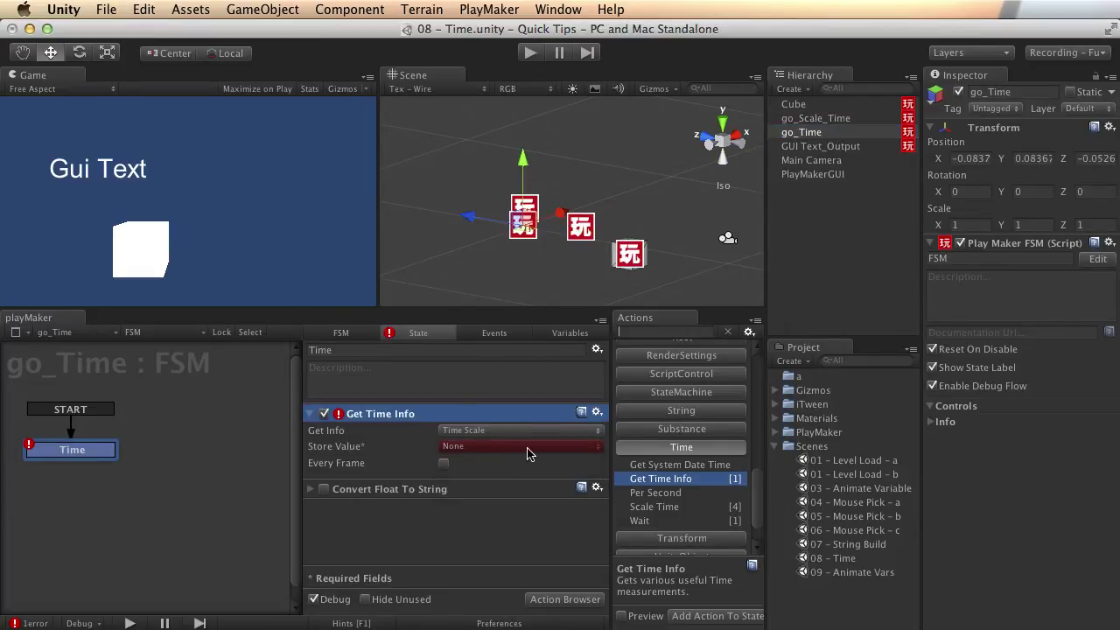
left_click(527, 448)
left_click(525, 464)
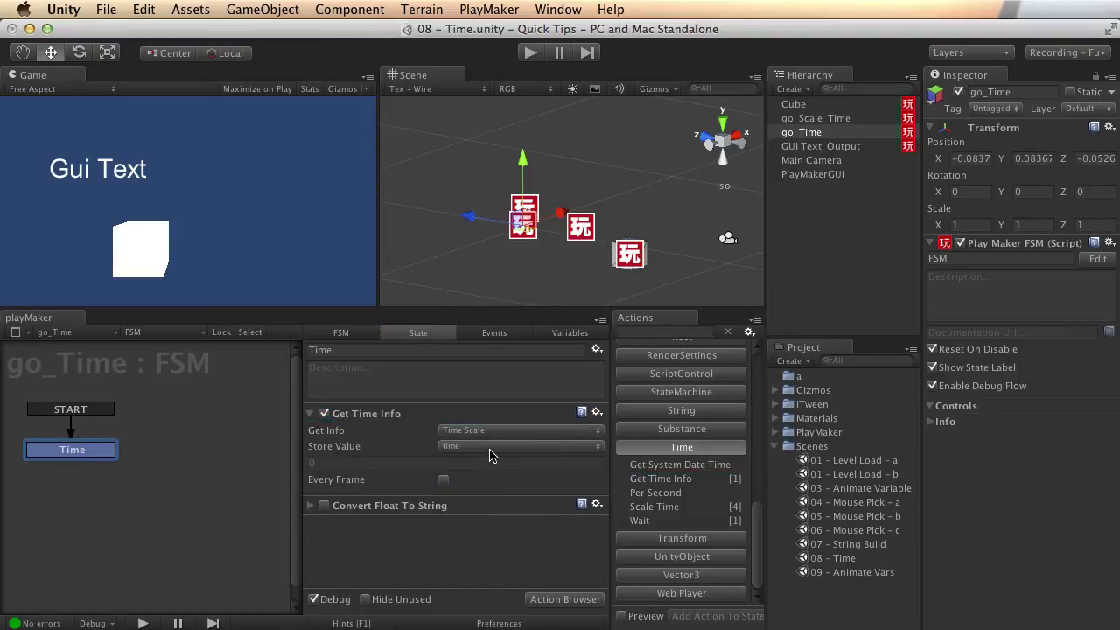
- Enable Convert Float To String, converting time into the global Text_Output string
left_click(323, 505)
left_click(313, 508)
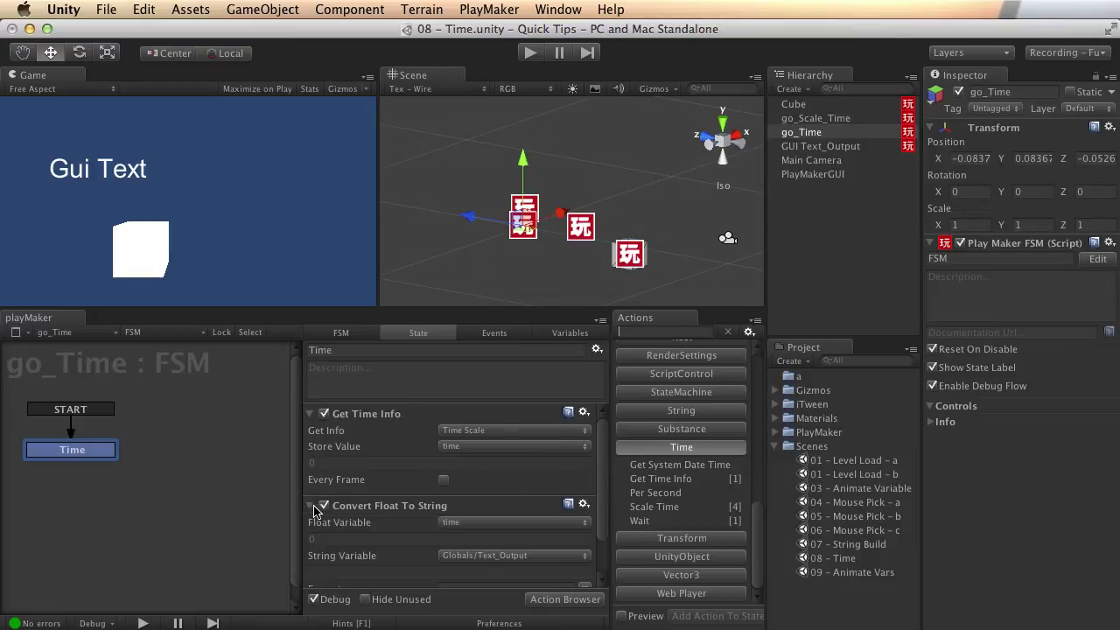
left_click(516, 448)
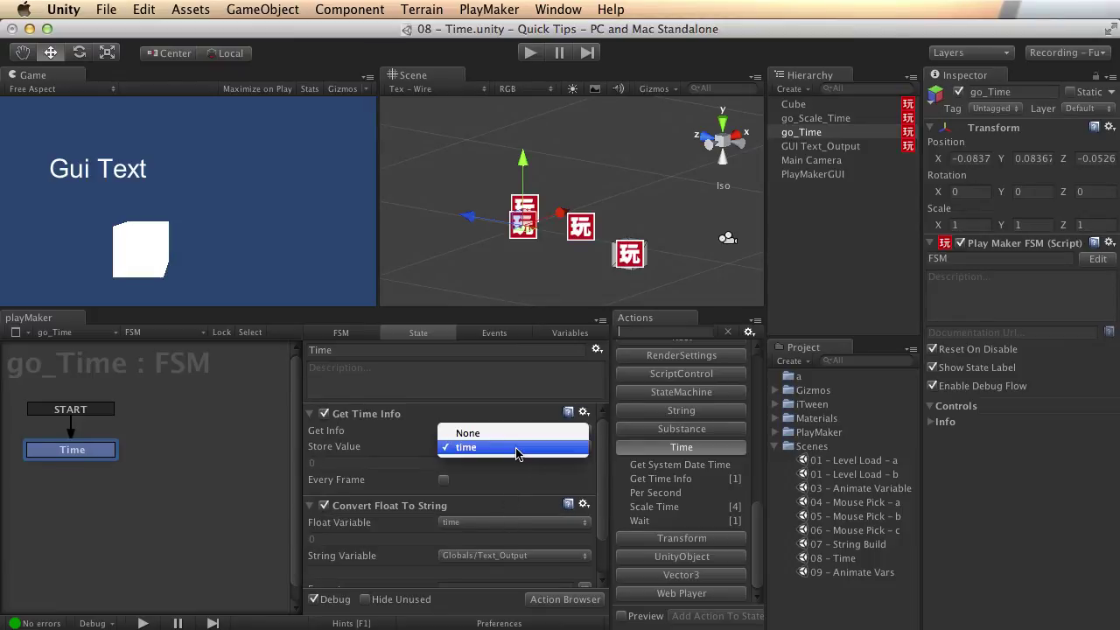
left_click(515, 449)
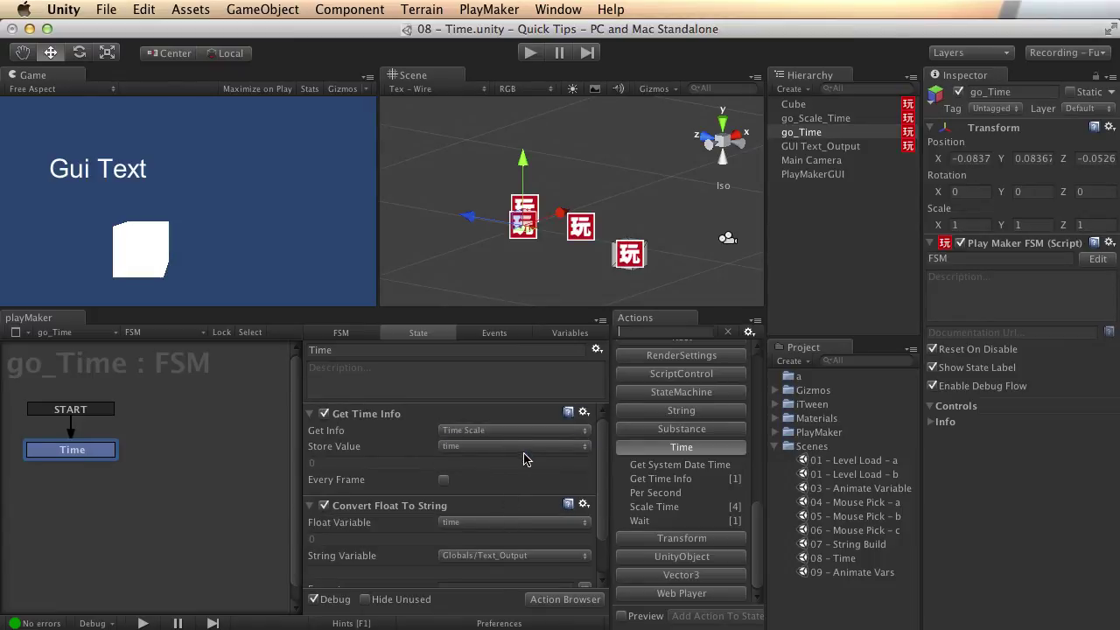
left_click(523, 523)
left_click(523, 526)
left_click(514, 557)
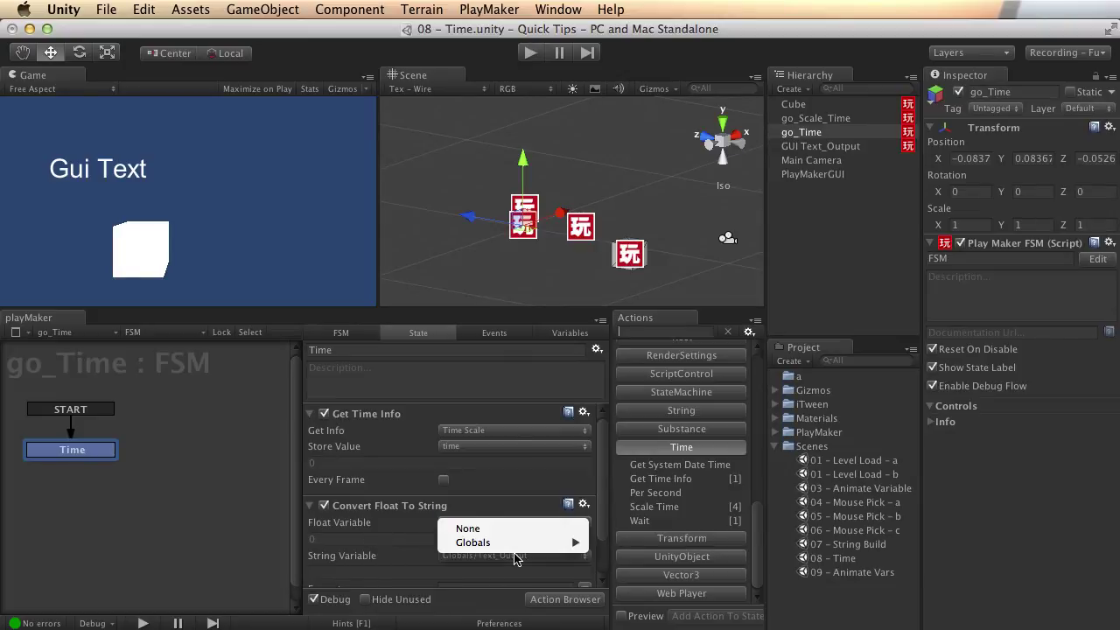
mouse_move(519, 550)
left_click(622, 555)
- Test-run the scene, then set Get Time Info to update every frame
left_click(531, 53)
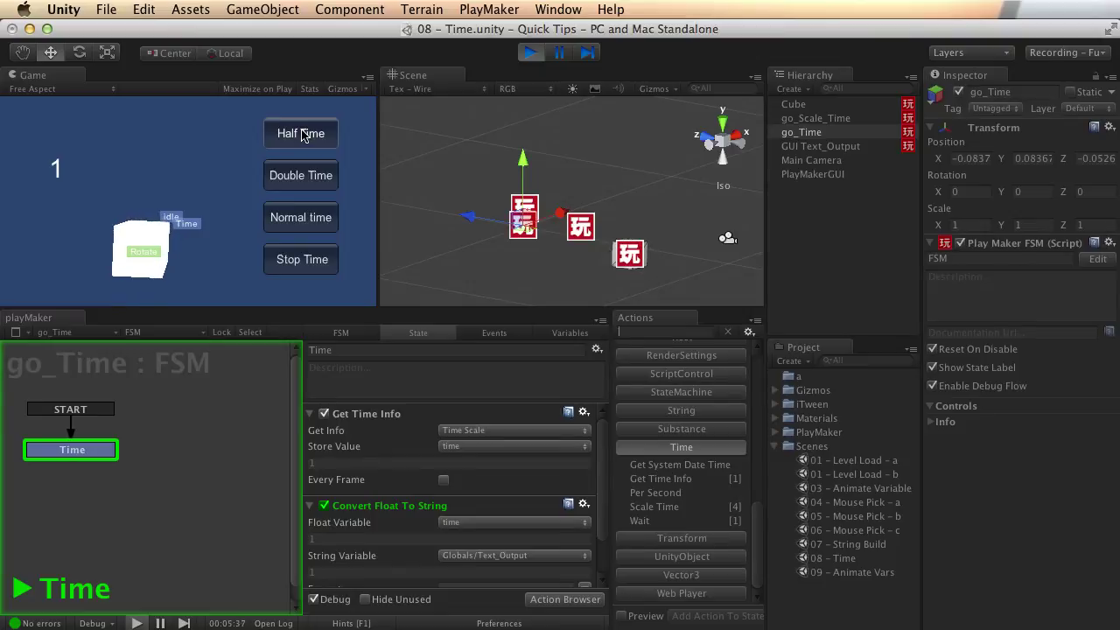
left_click(531, 52)
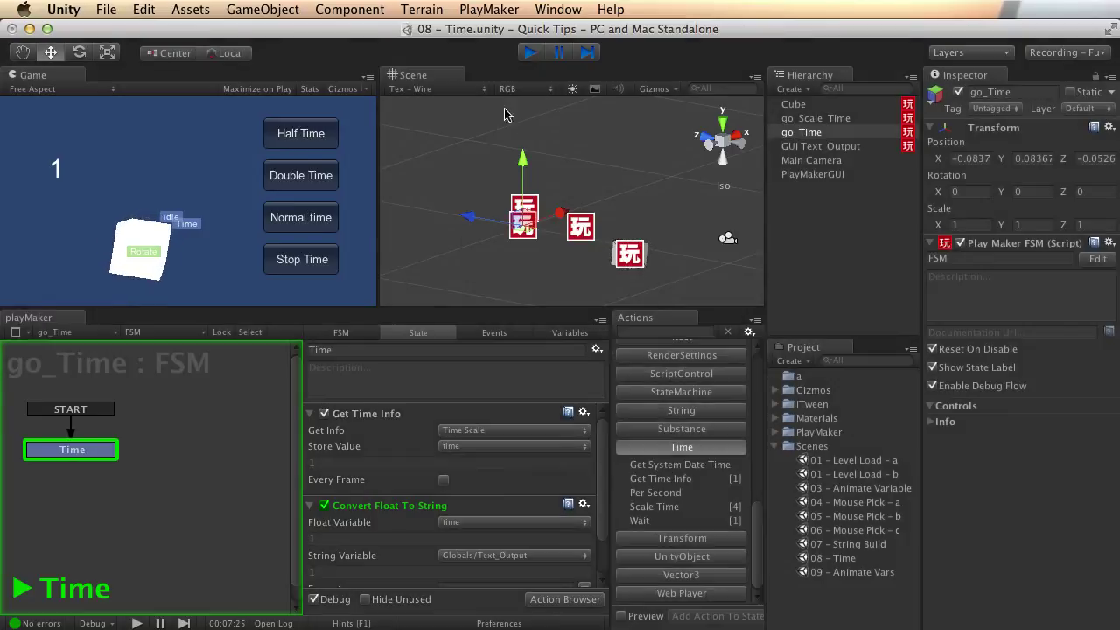
left_click(82, 450)
left_click(444, 479)
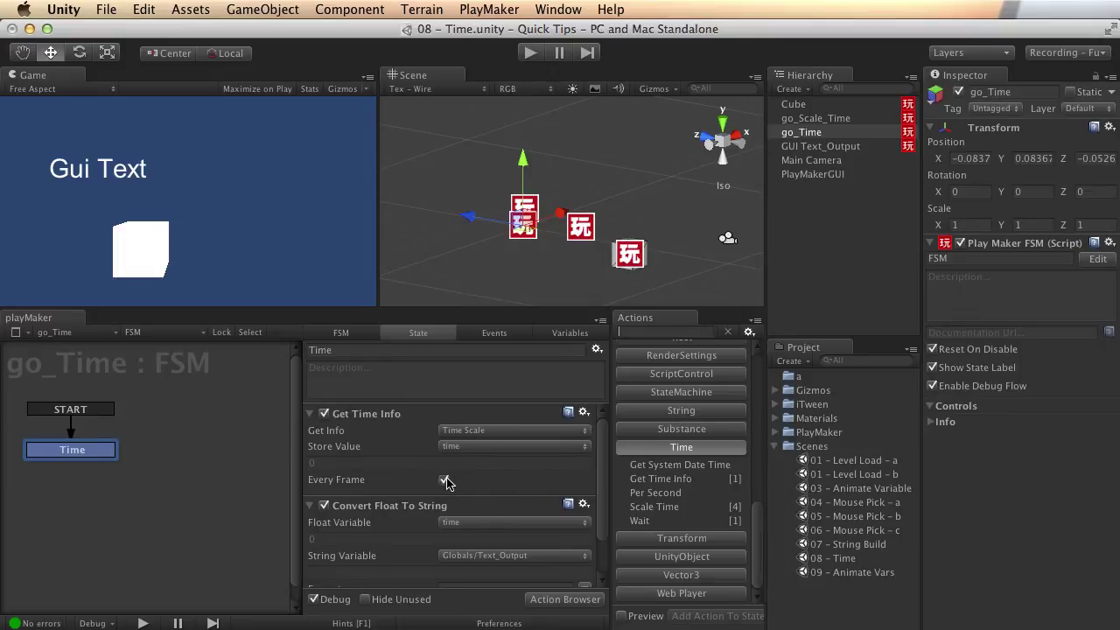
- Switch Get Time Info's Get Info to Time In Current State
left_click(445, 481)
left_click(311, 506)
left_click(511, 430)
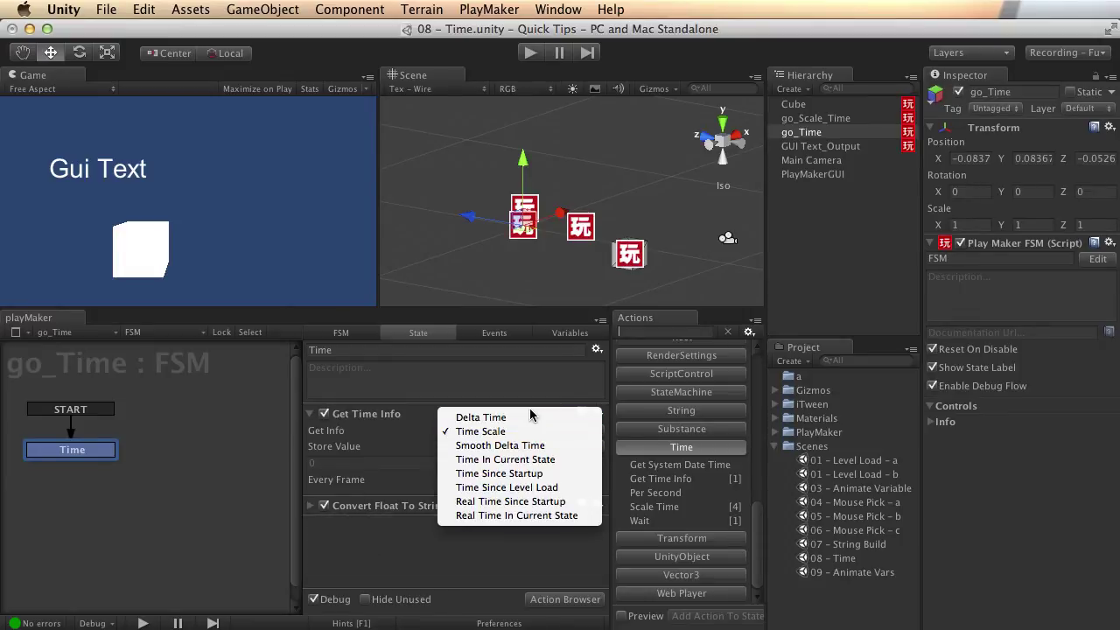
left_click(574, 459)
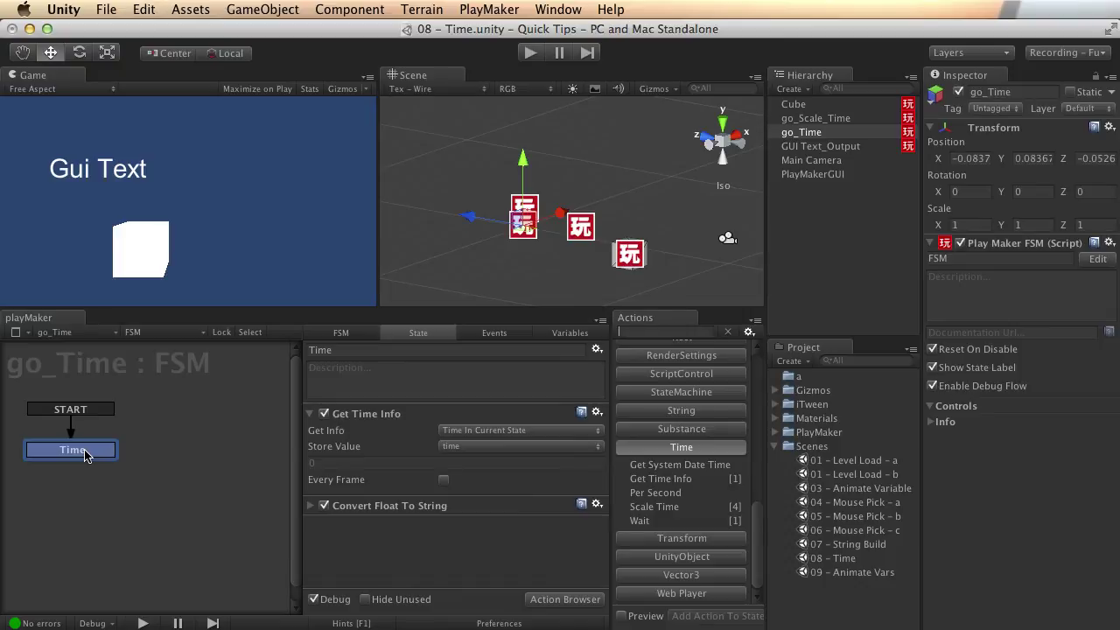
- Play the scene to watch the counter climb to about 27.9 seconds, then stop
left_click(531, 53)
left_click(531, 53)
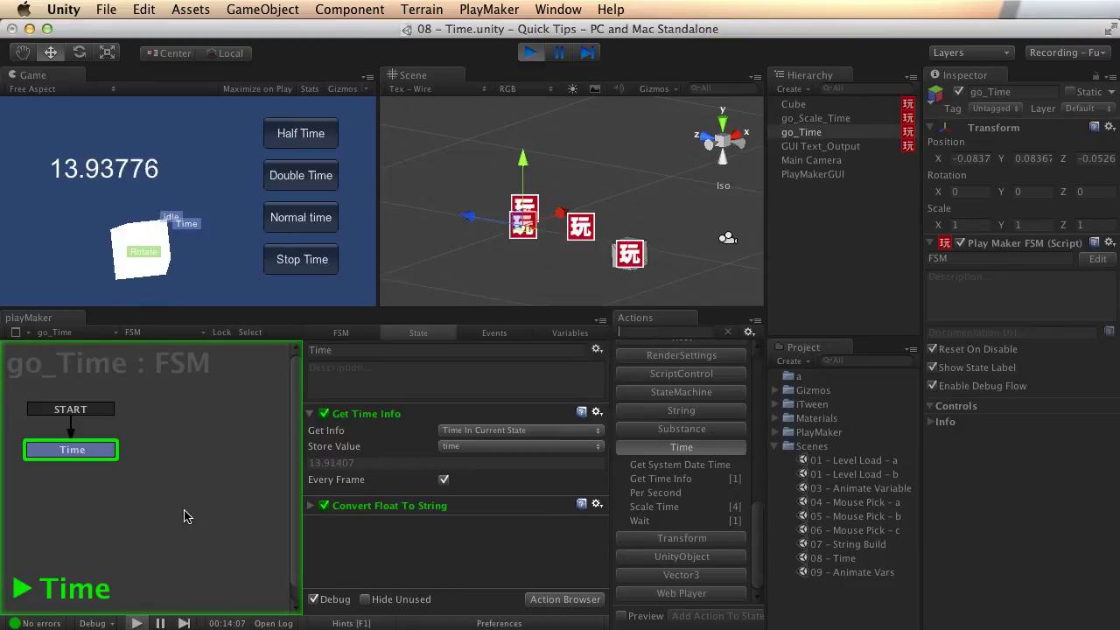
left_click(370, 418)
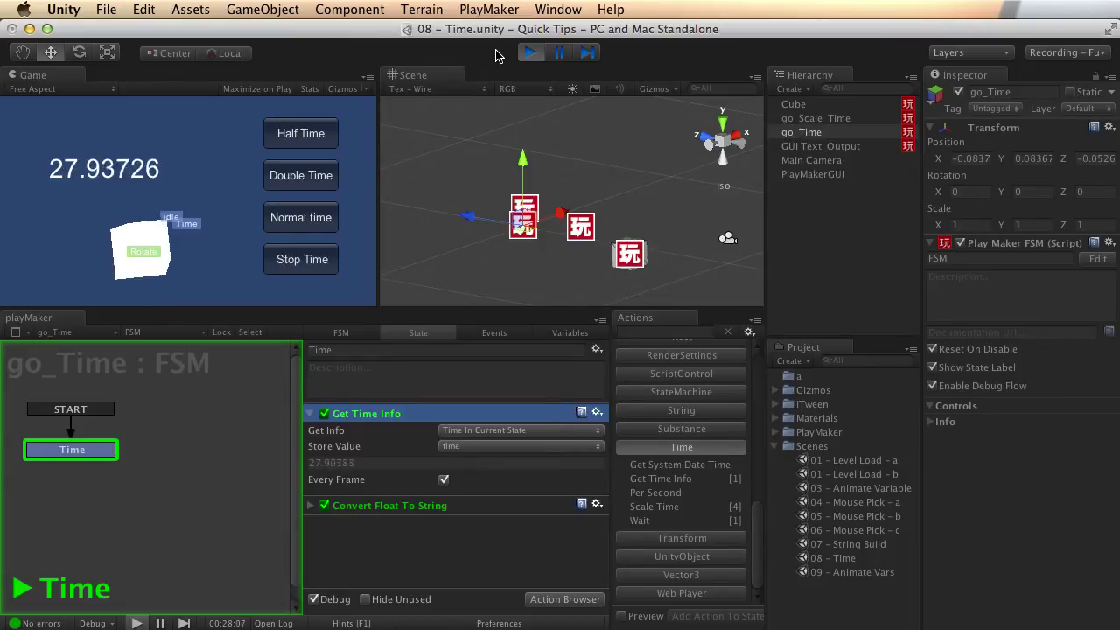
left_click(530, 53)
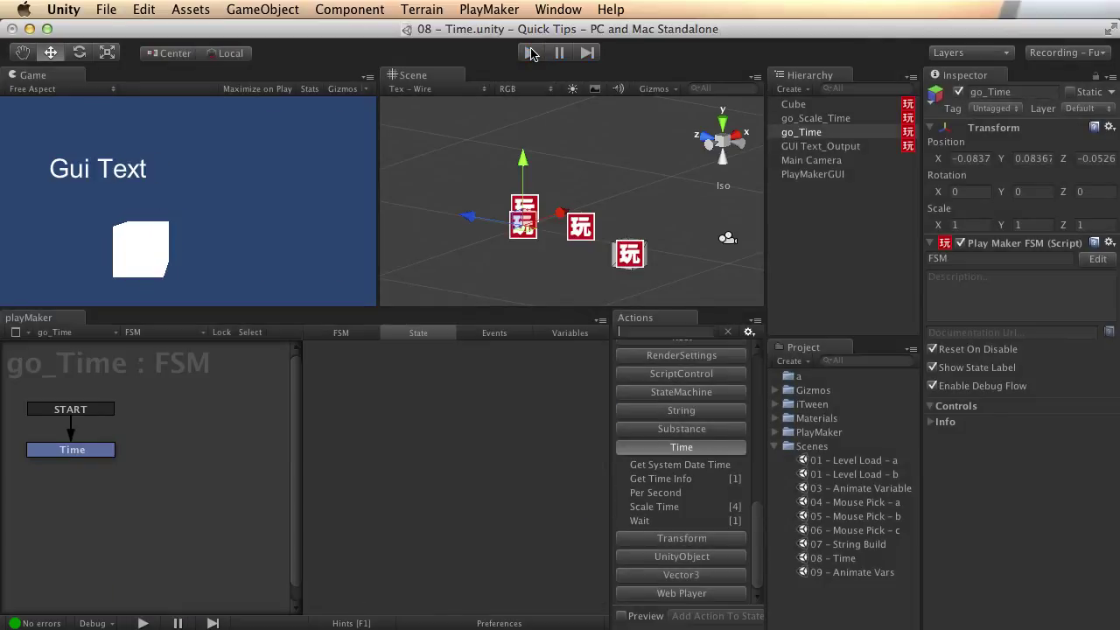
- Set Get Info to Time Since Startup and test-run the scene
left_click(93, 451)
left_click(516, 431)
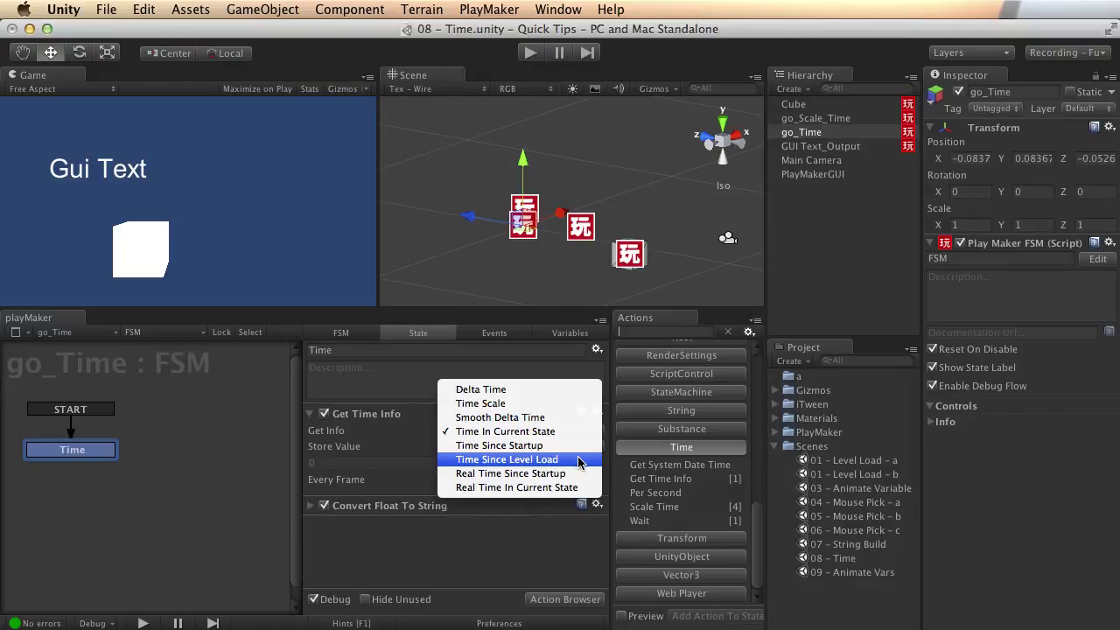
left_click(575, 449)
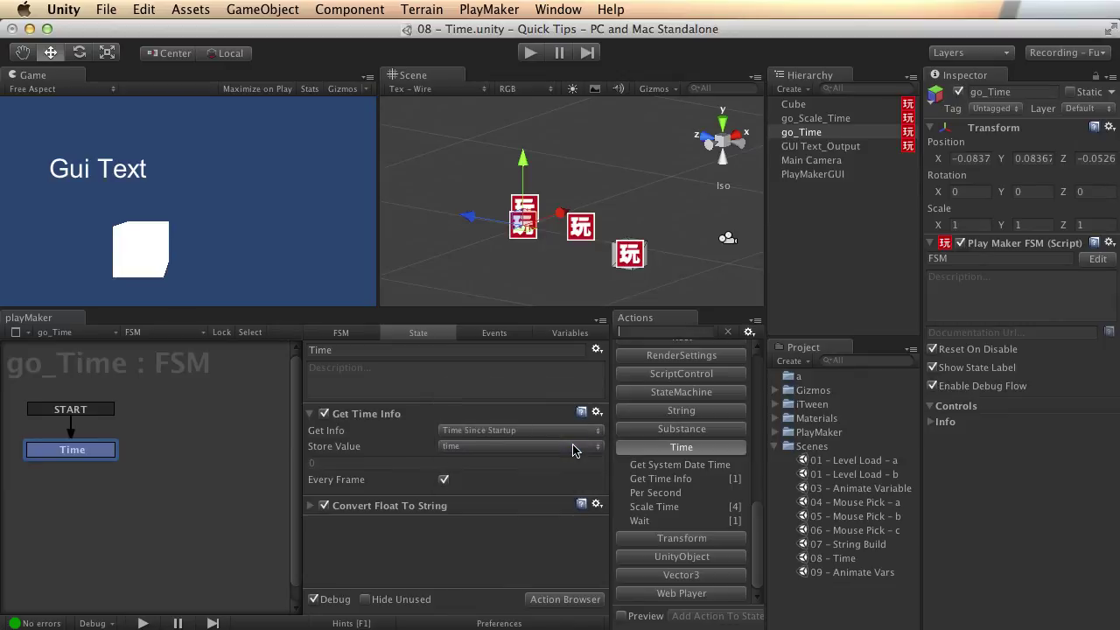
left_click(531, 54)
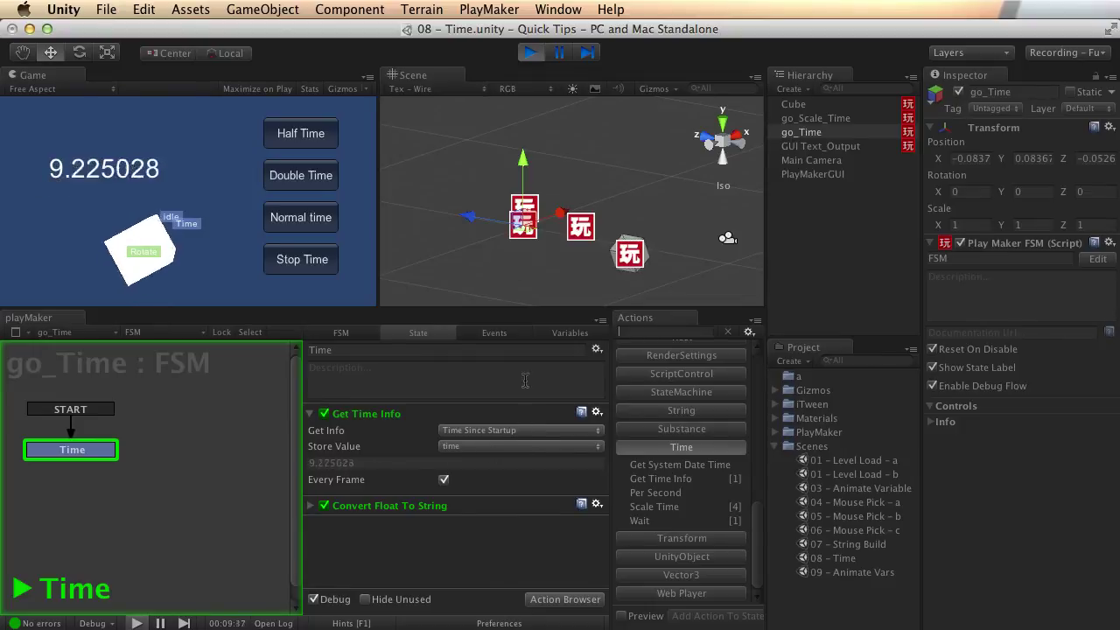
left_click(528, 53)
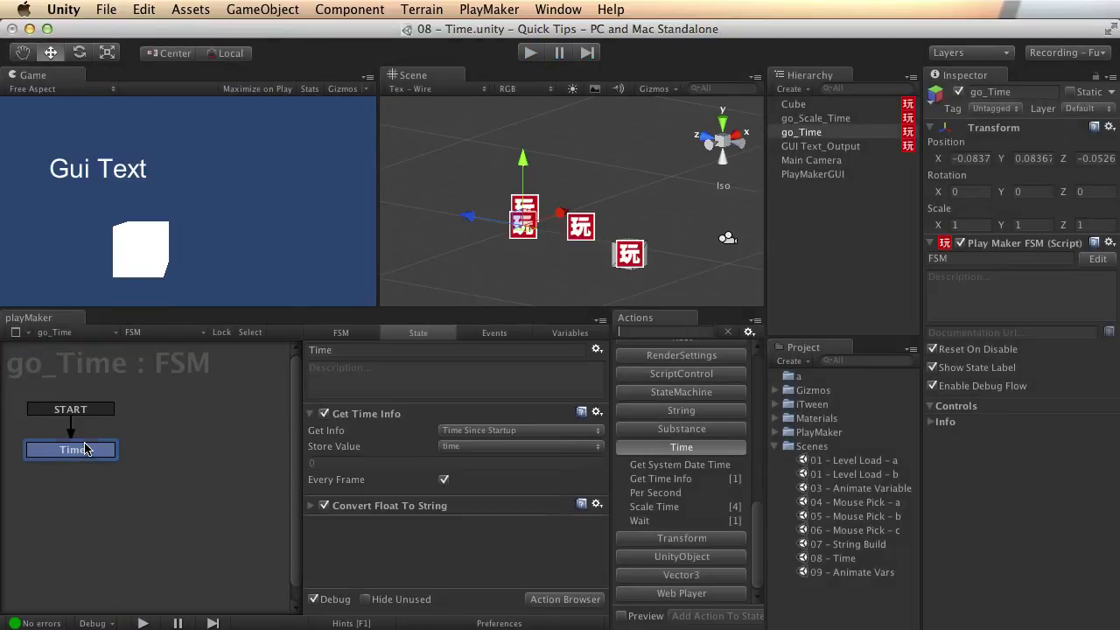
- Switch Get Info to Time Since Level Load and test-run it past 10.9 seconds
left_click(504, 432)
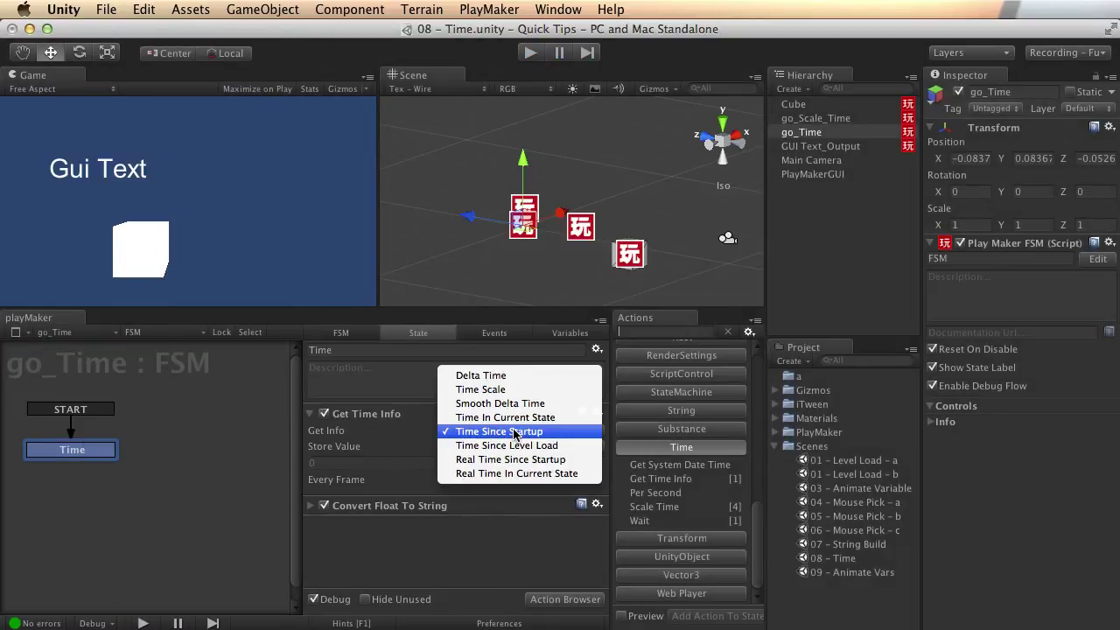
left_click(562, 451)
left_click(531, 53)
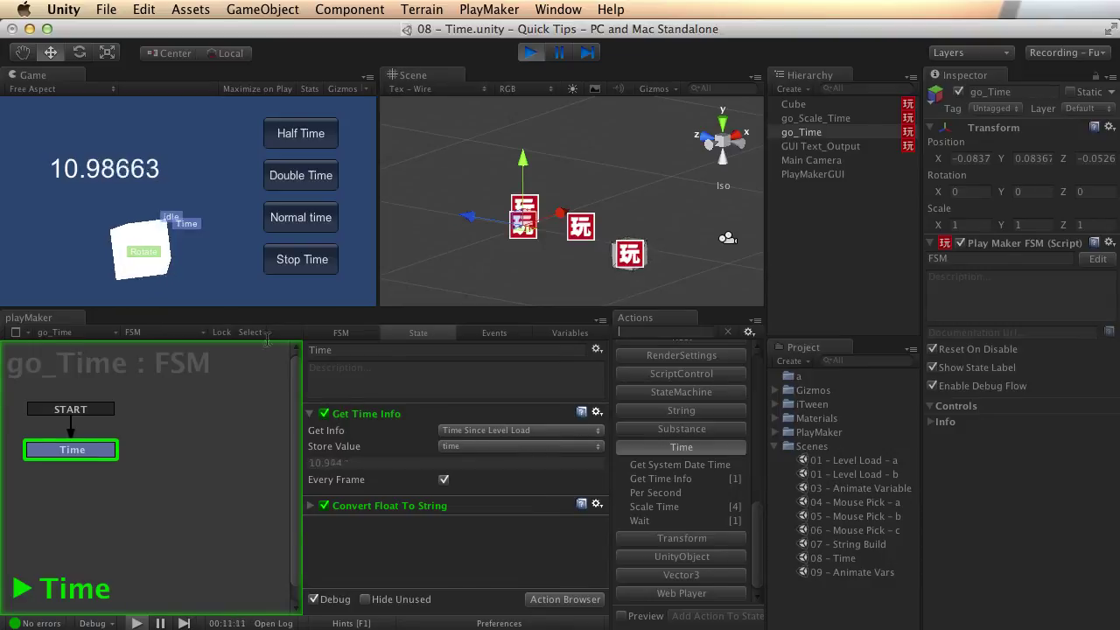
left_click(530, 52)
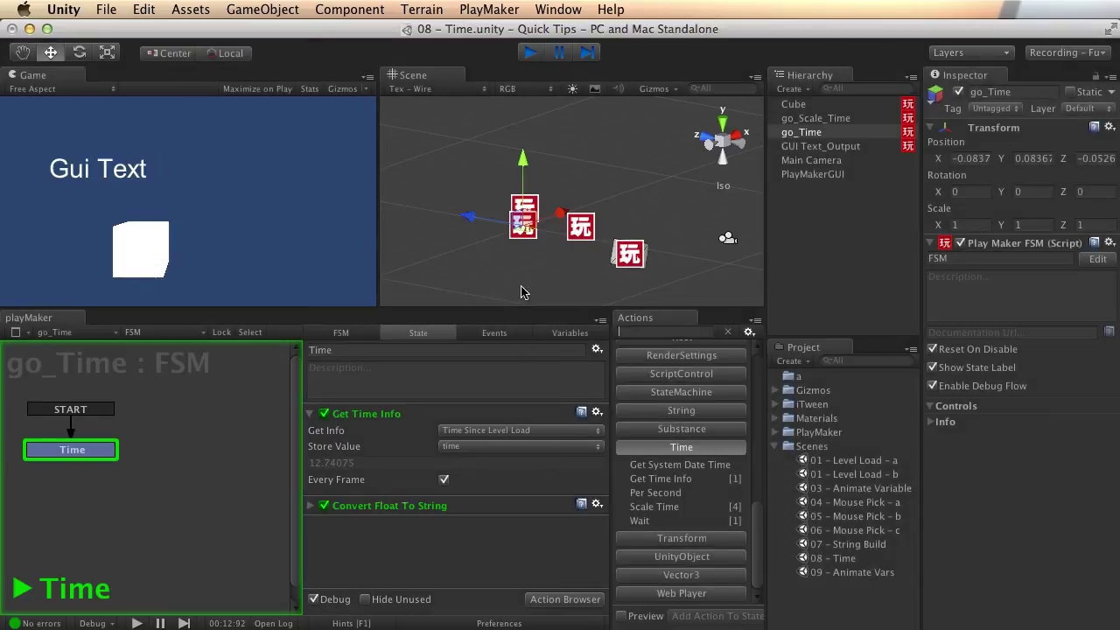
left_click(36, 454)
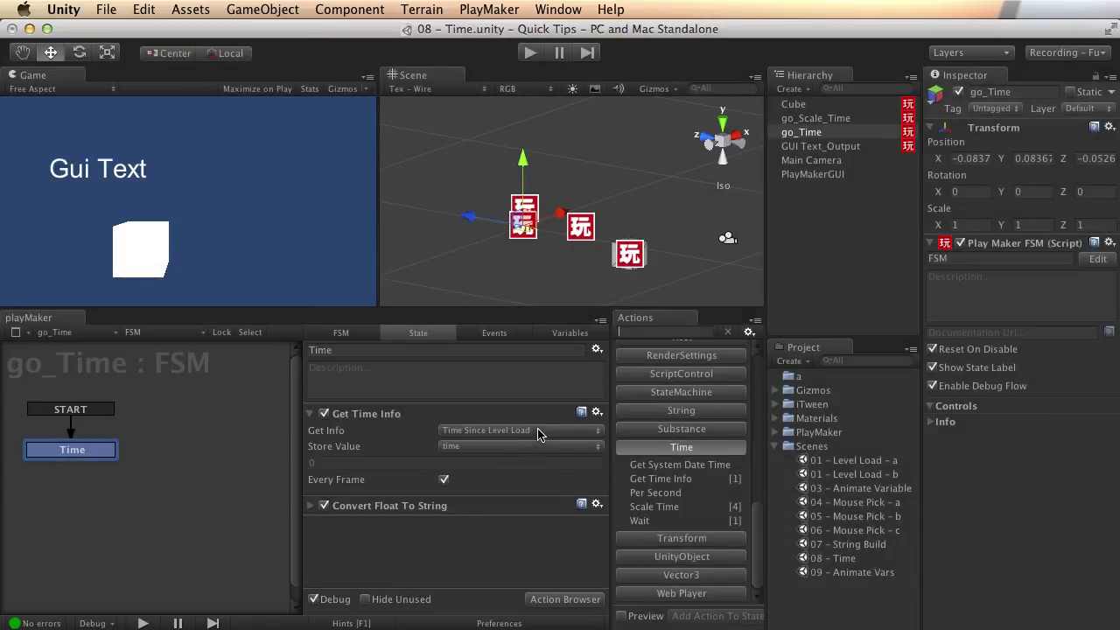
- Test Real Time Since Startup in play mode, freezing game time with Stop Time
left_click(538, 433)
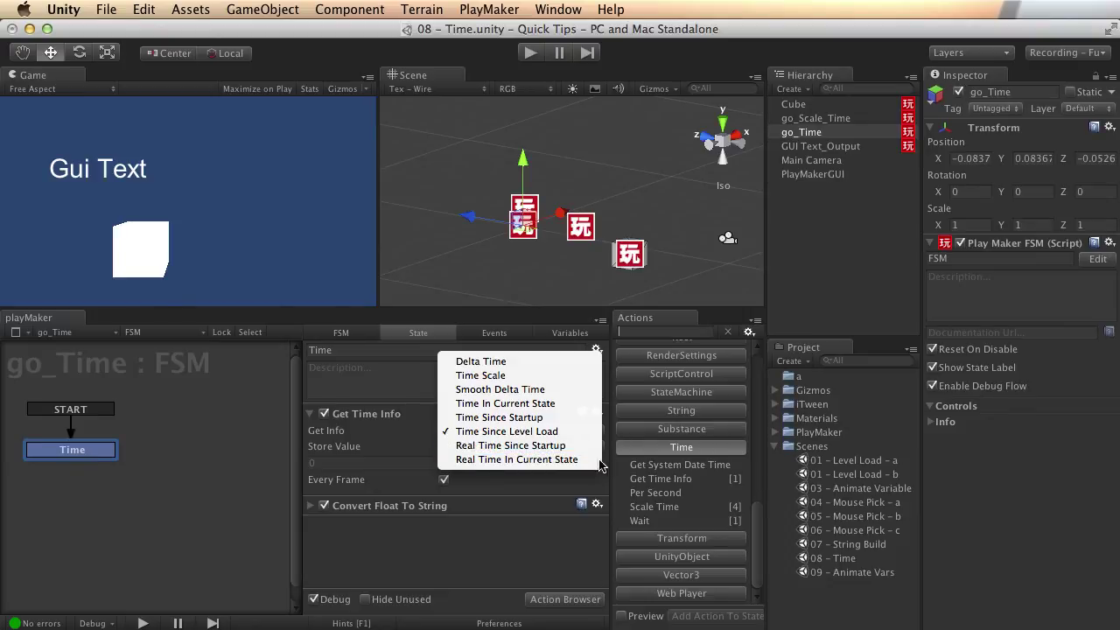
left_click(538, 446)
left_click(531, 52)
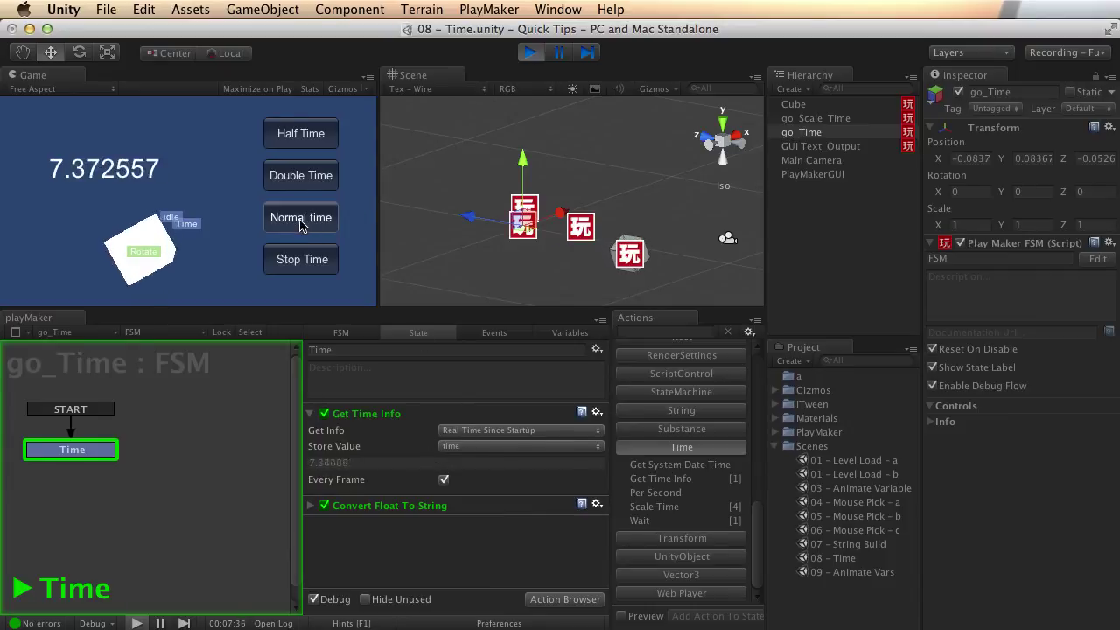
left_click(286, 259)
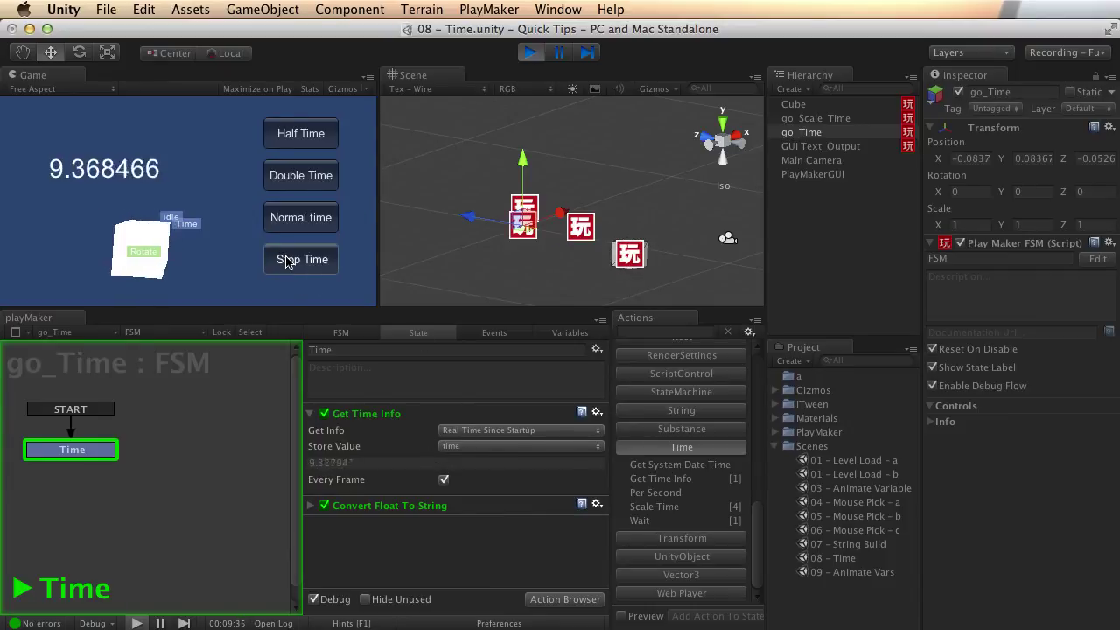
left_click(530, 53)
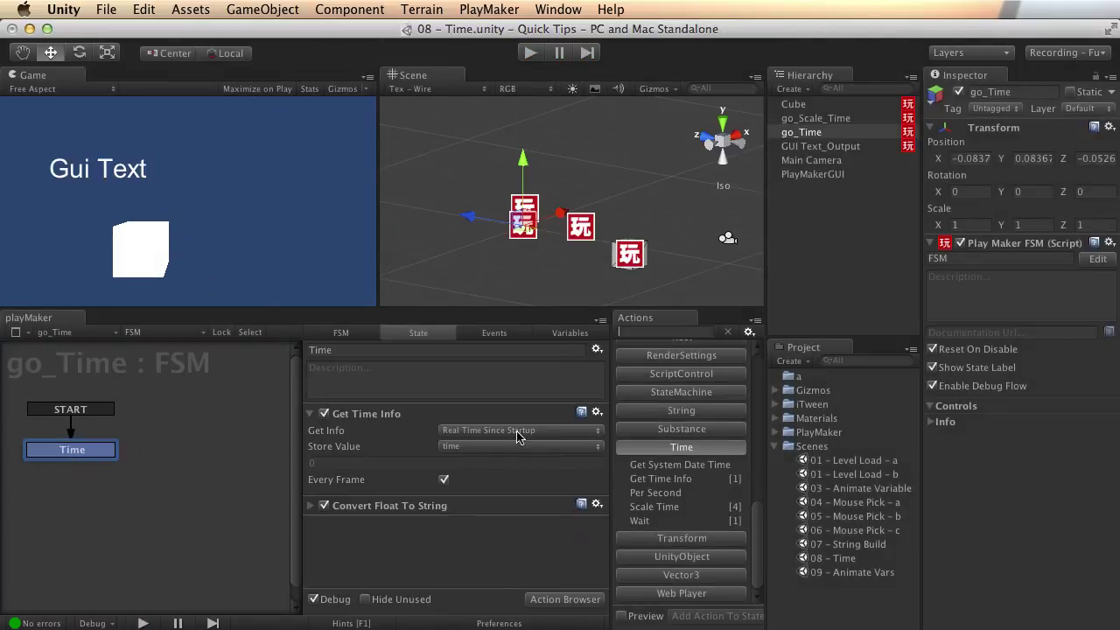
- Test Time Since Startup in play mode with the Half Time and Normal time buttons
left_click(520, 433)
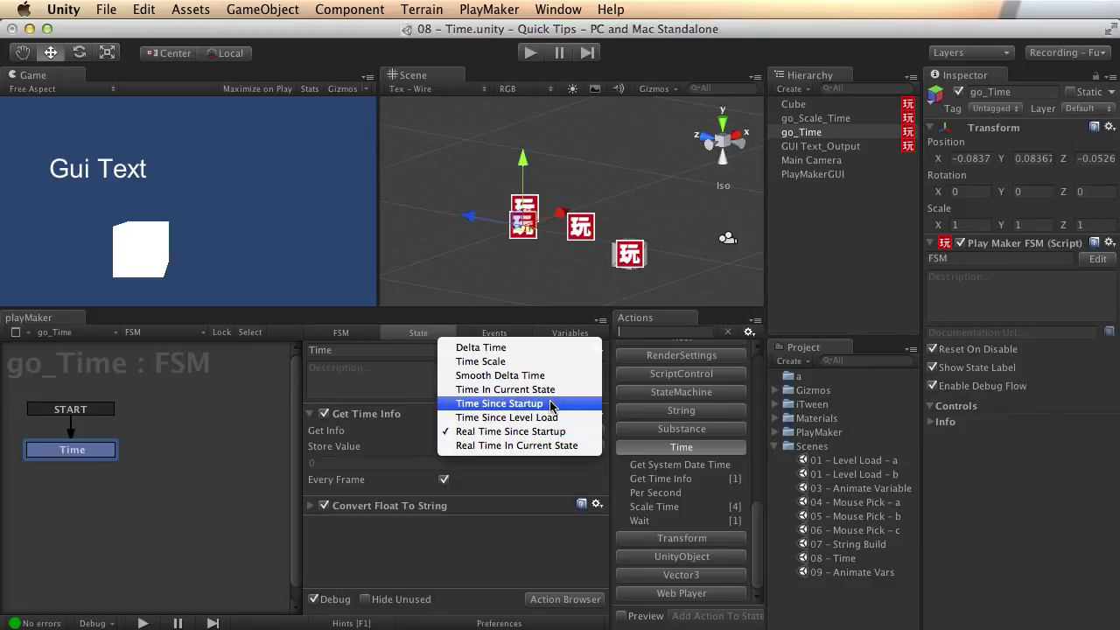
left_click(549, 403)
left_click(531, 53)
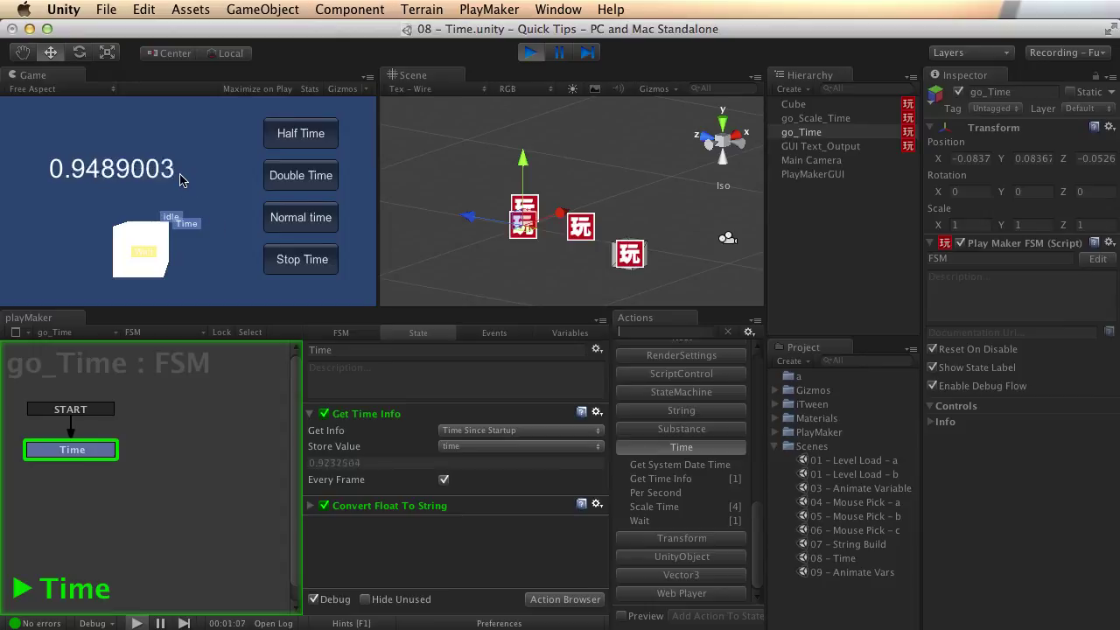
left_click(301, 133)
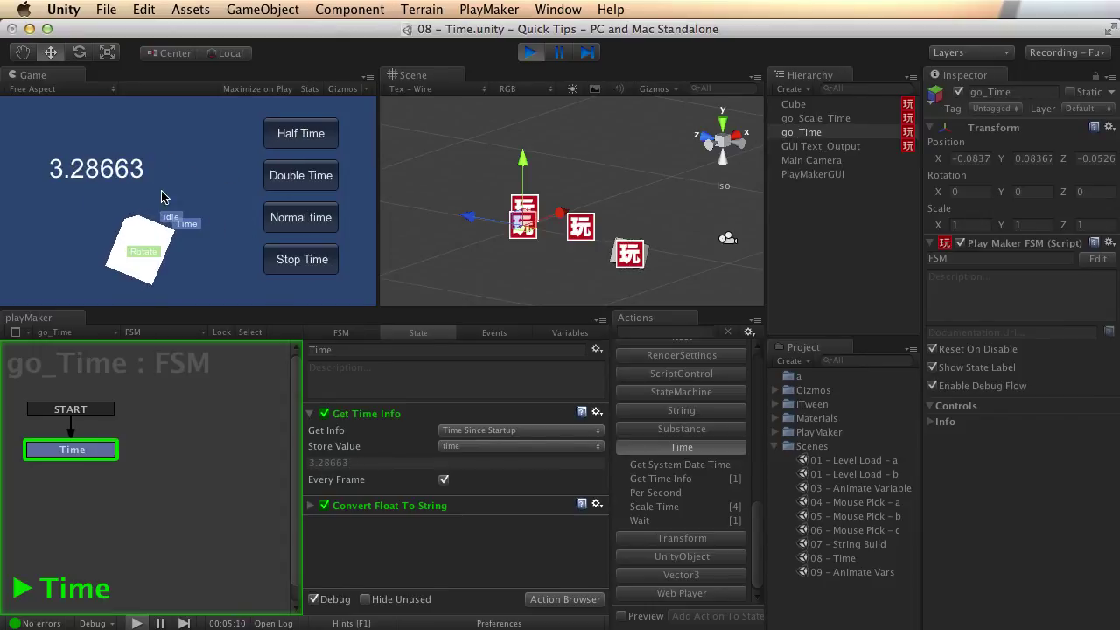
left_click(282, 220)
left_click(540, 53)
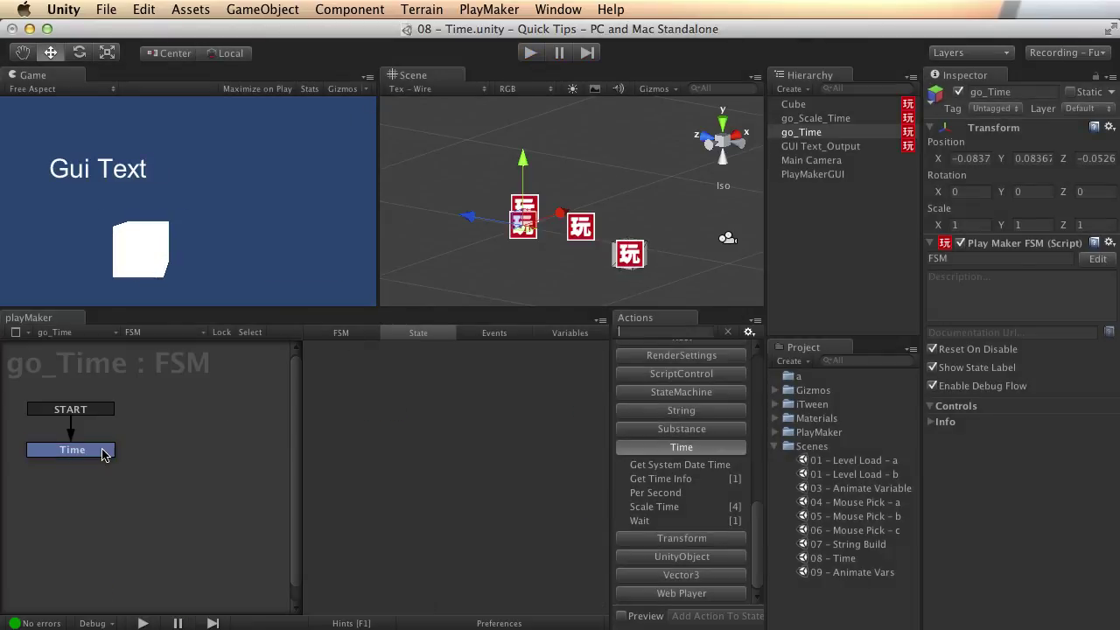
- Check the Get Info list and close it, keeping Time Since Startup selected
left_click(505, 431)
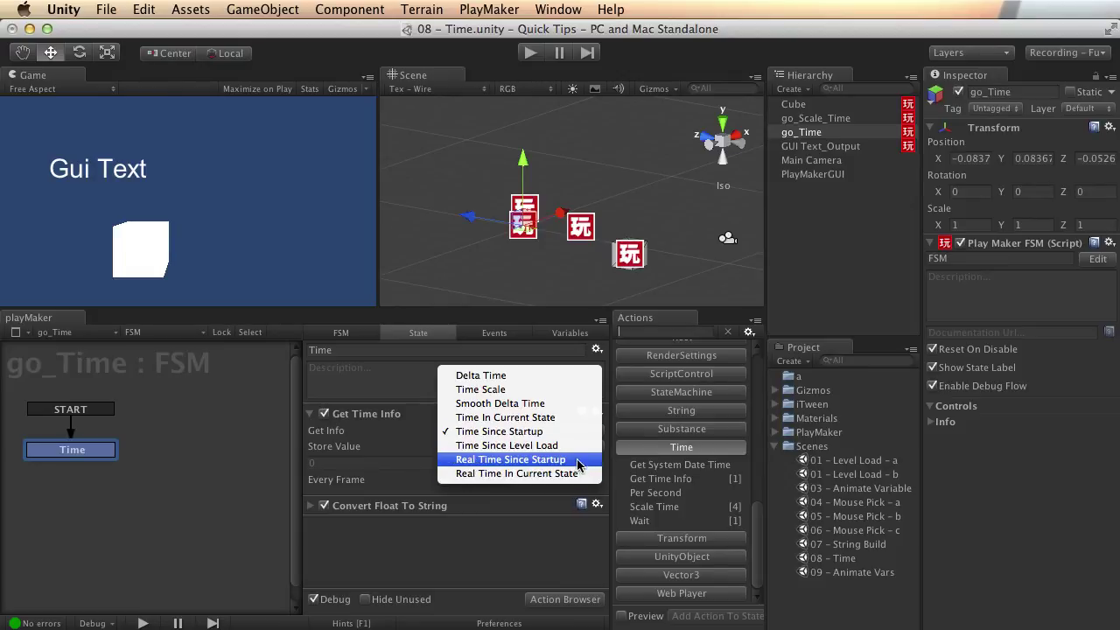
left_click(416, 415)
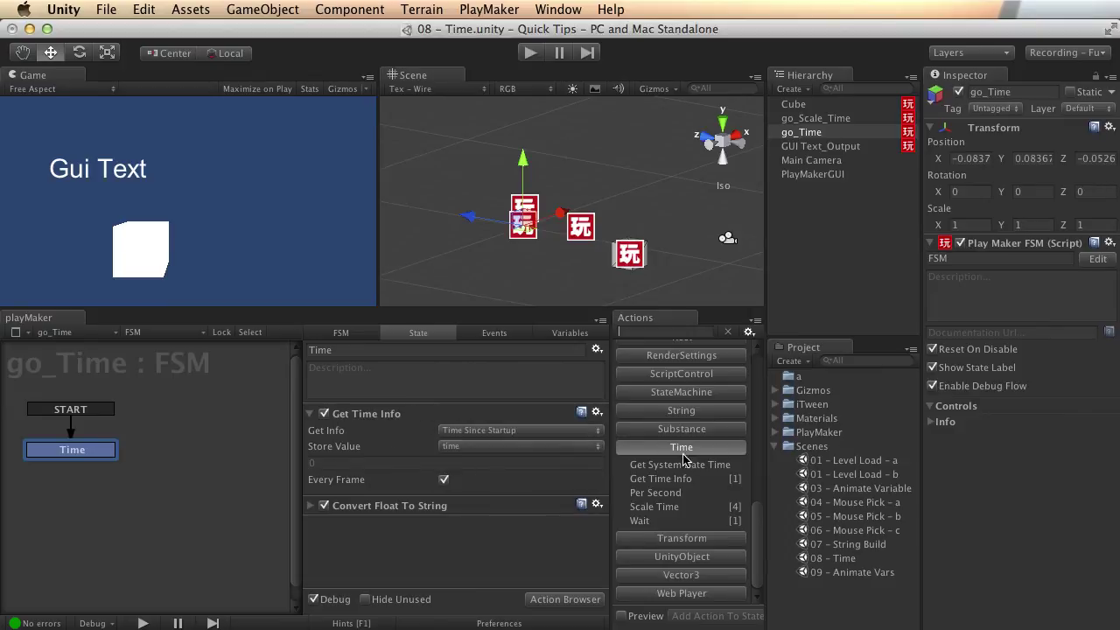